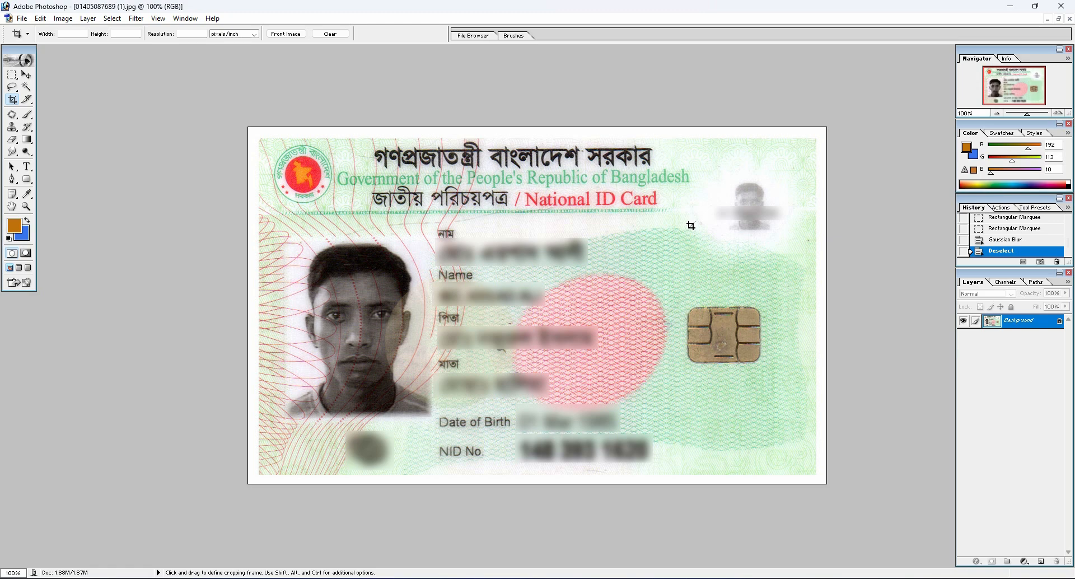
key("ctrl+equal")
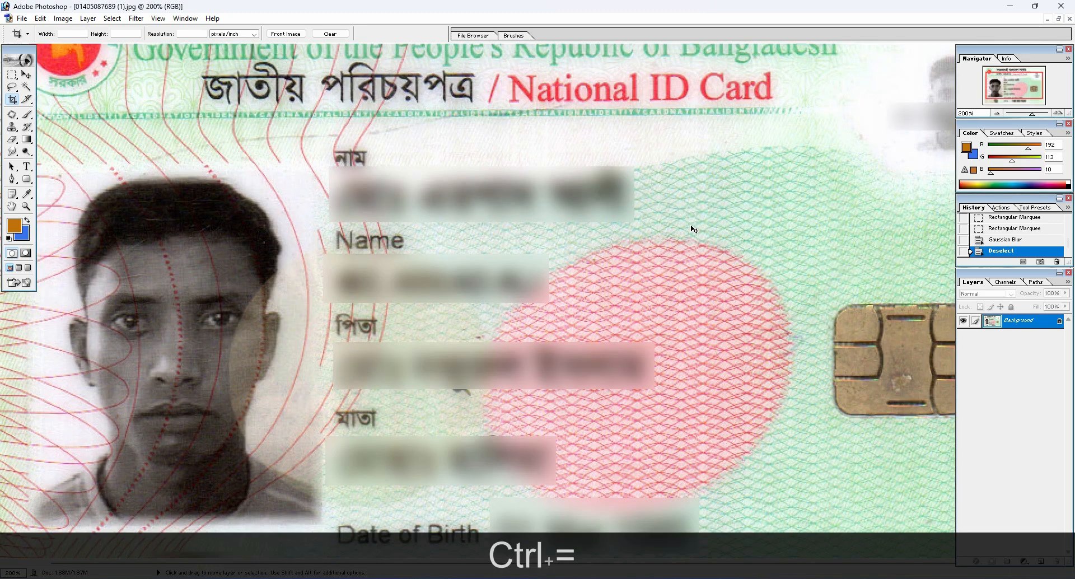
key("ctrl+minus")
key("ctrl+minus")
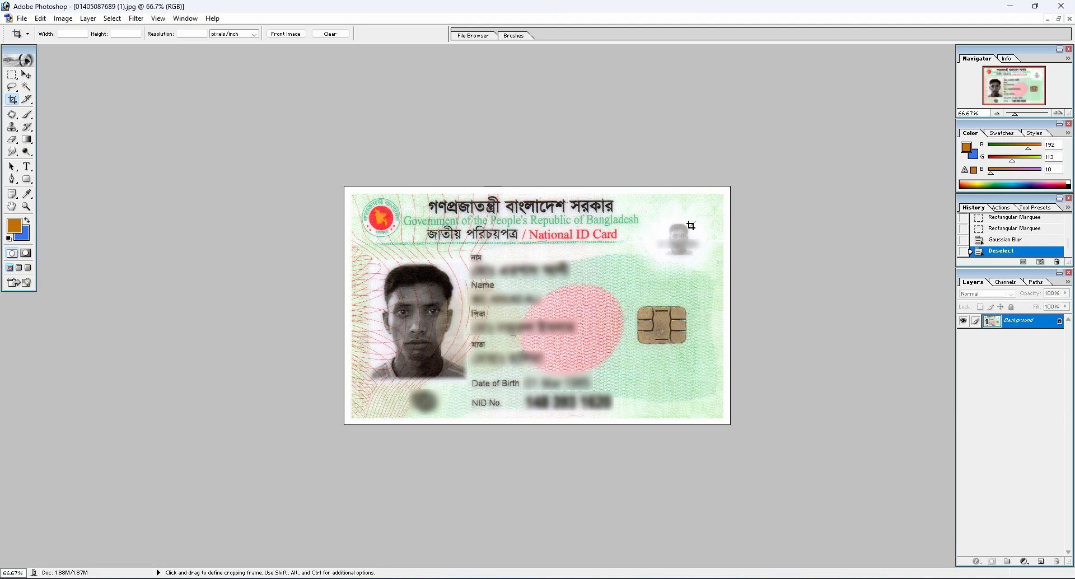
key("ctrl+equal")
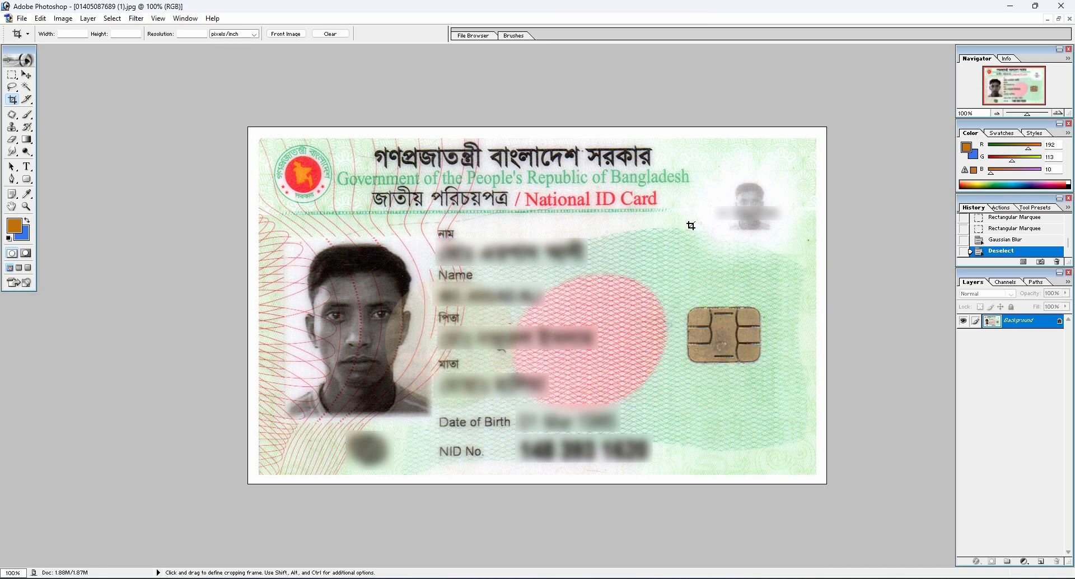
key("space")
Set the Crop tool to 40 mm wide by 50 mm high at a resolution of 300 pixels/inch
left_click(73, 35)
type("40mm")
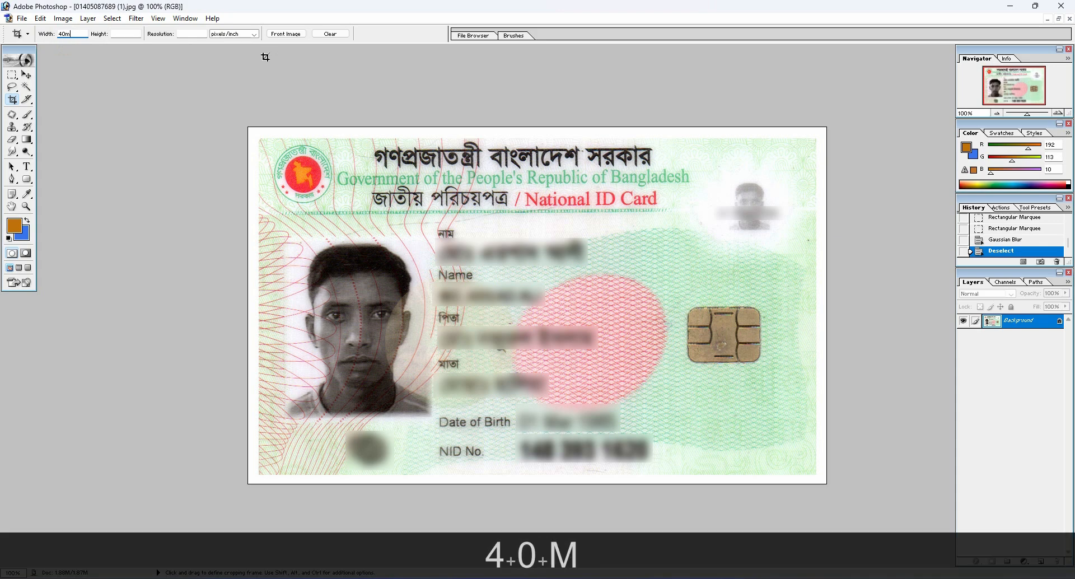
left_click(124, 34)
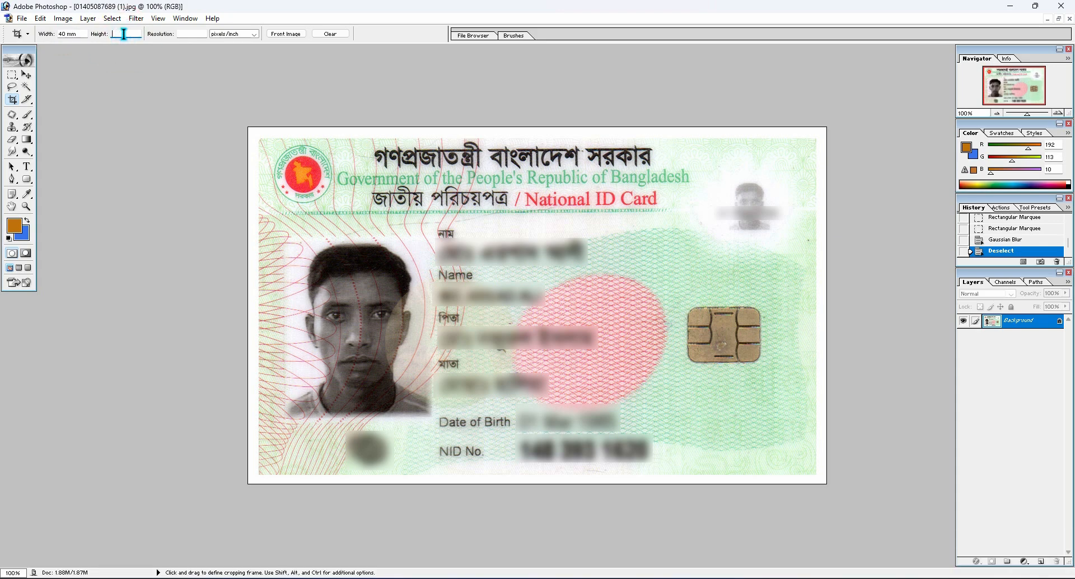
type("50mm")
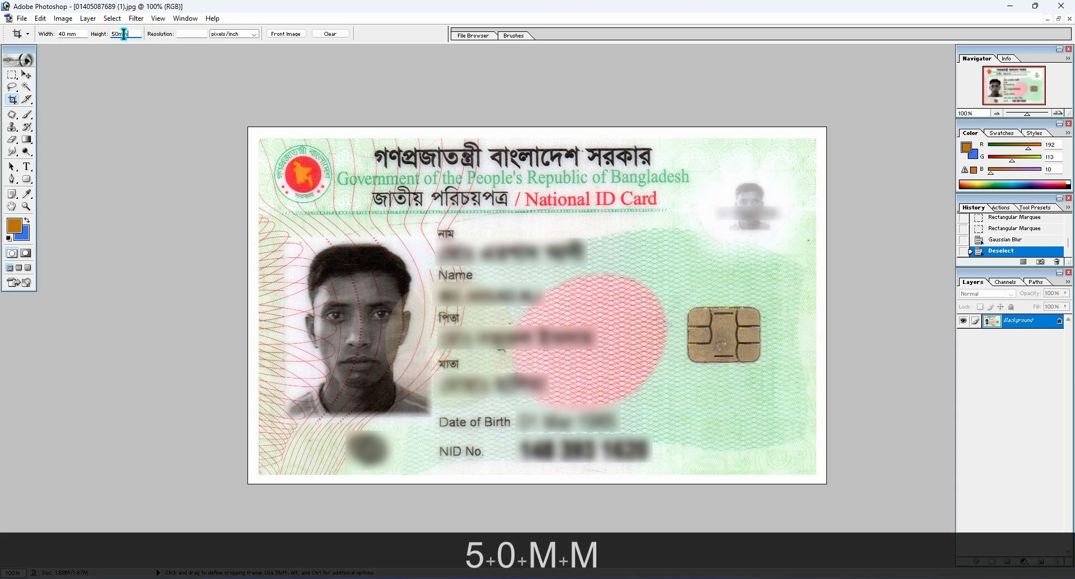
left_click(199, 33)
type("3")
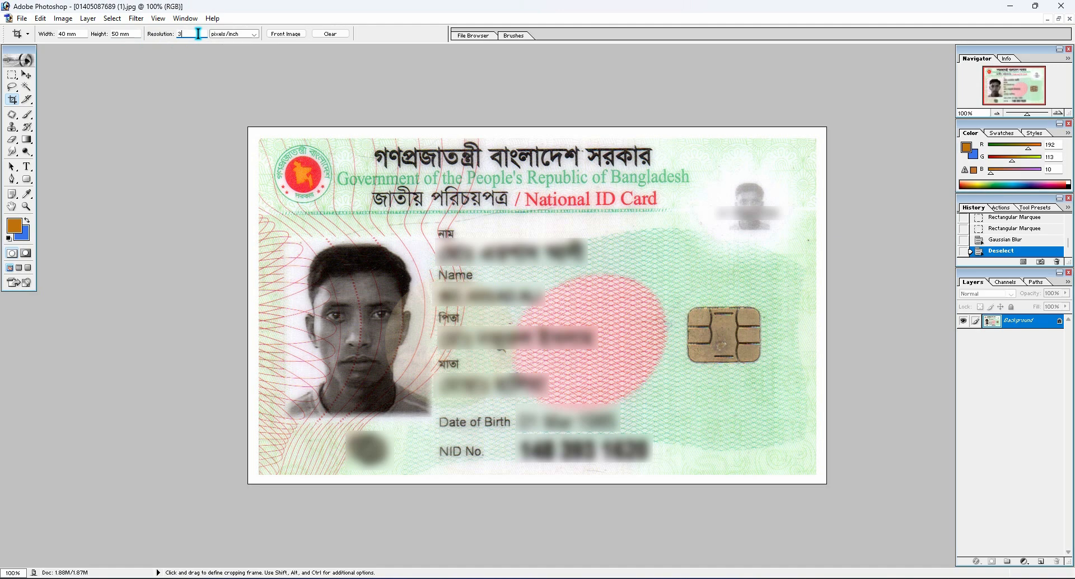
type("00")
Crop the ID card image tightly to the portrait photo, nudging the crop frame to fit the photo's edges
left_click_drag(282, 238, 427, 418)
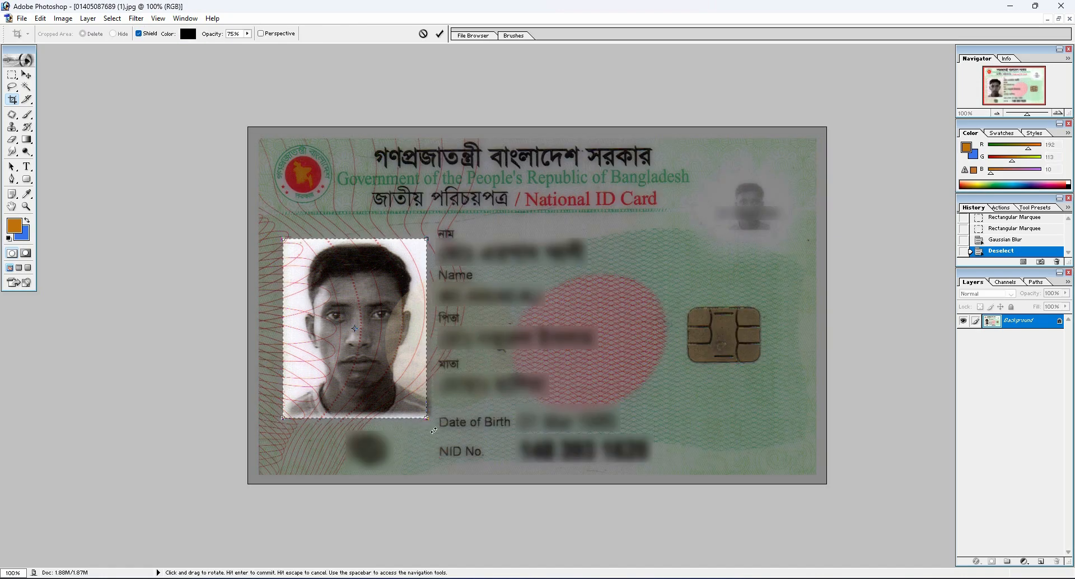
key("Right")
key("Right")
key("Right")
key("Right")
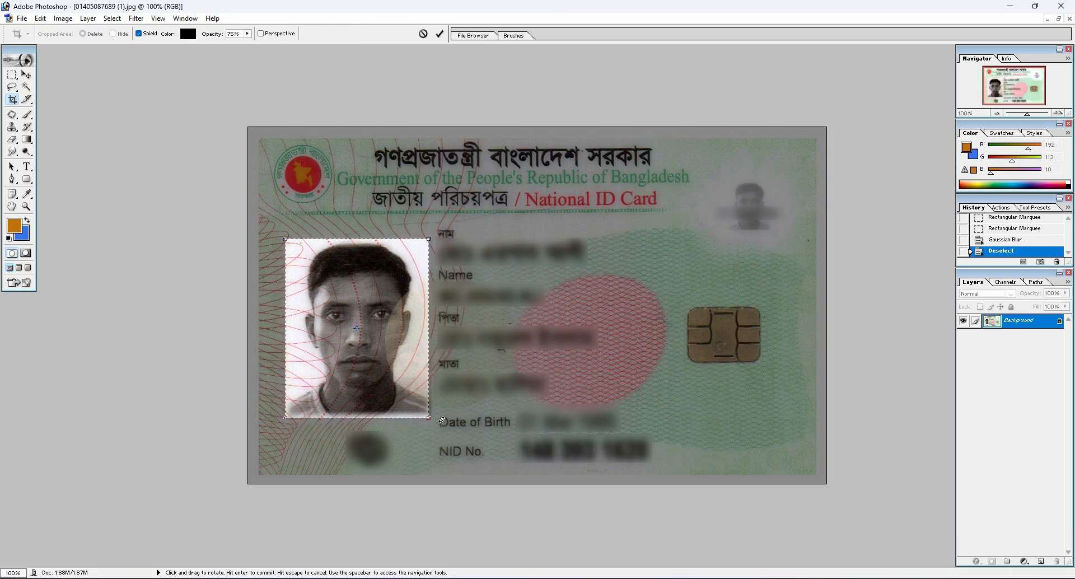
key("Up")
key("Up")
key("Up")
key("Up")
key("Up")
key("Right")
key("Right")
key("Up")
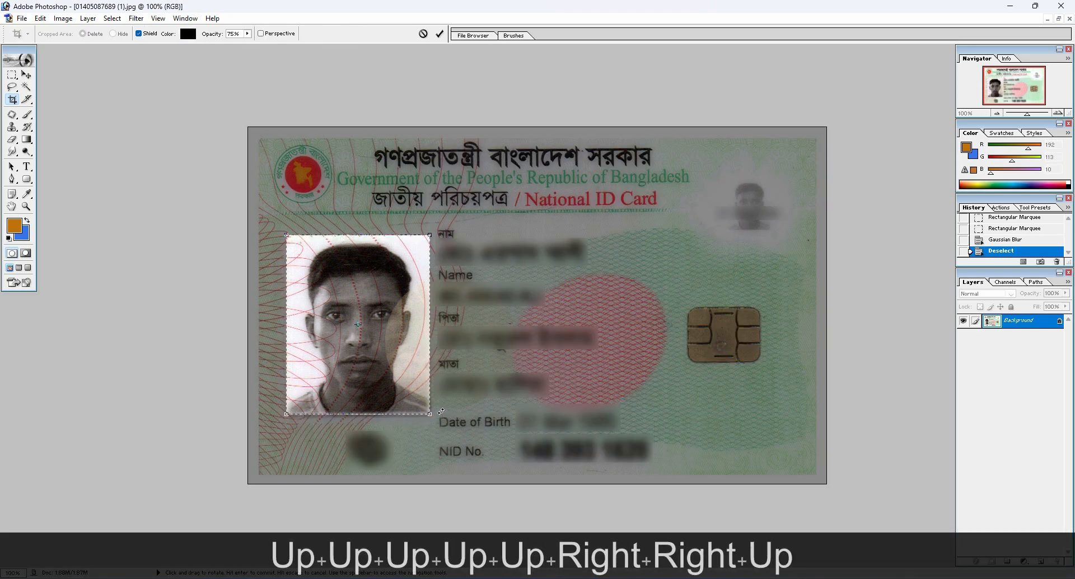
key("Up")
key("Up")
key("Return")
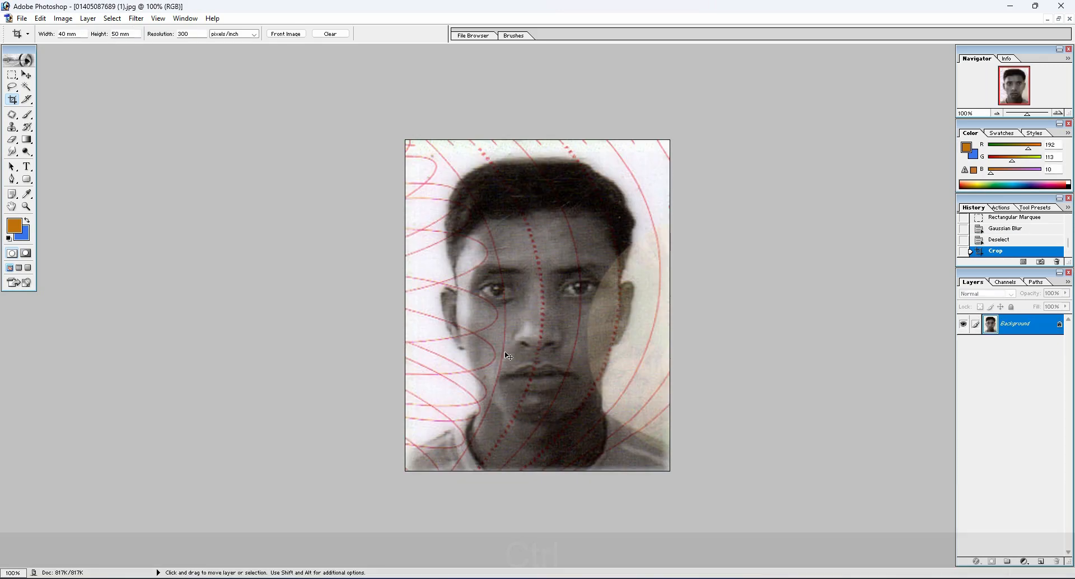
key("ctrl+equal")
key("ctrl+minus")
key("ctrl+minus")
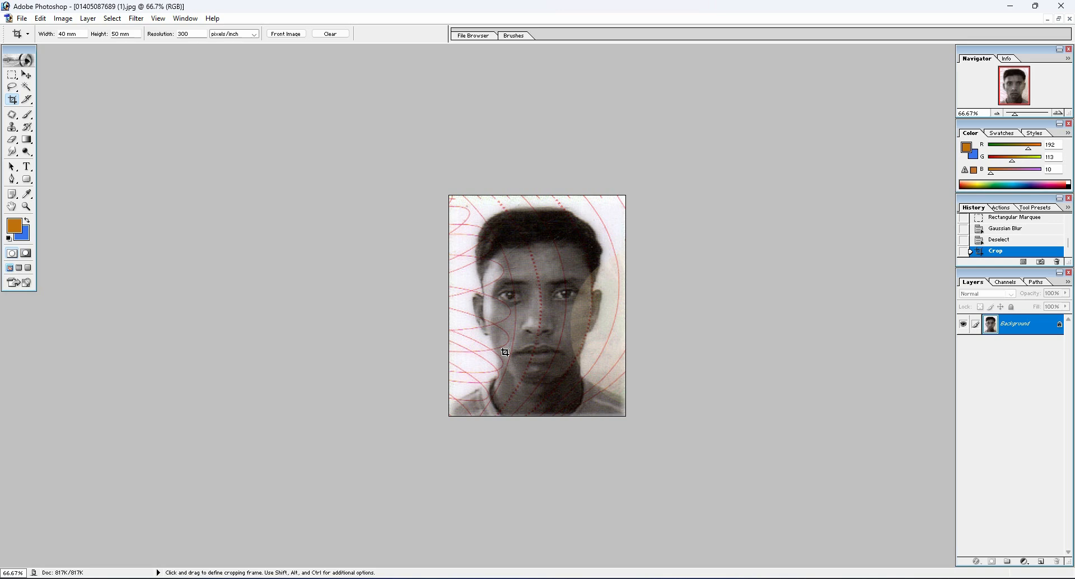
key("ctrl+equal")
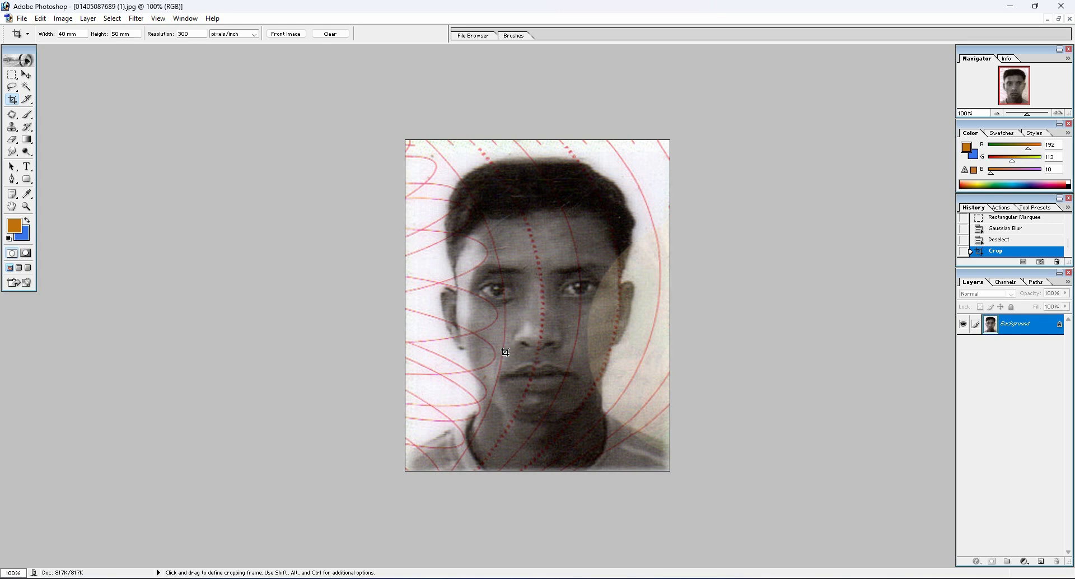
Clone clean forehead skin over the dotted red line from the hairline down to the eyebrows with the Clone Stamp tool
key("ctrl+equal")
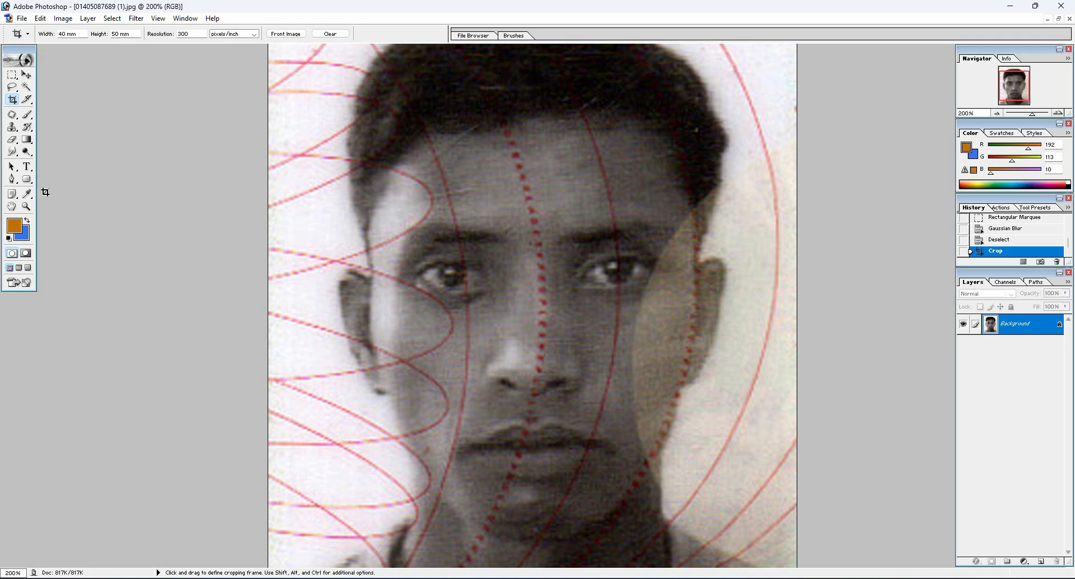
left_click(12, 127)
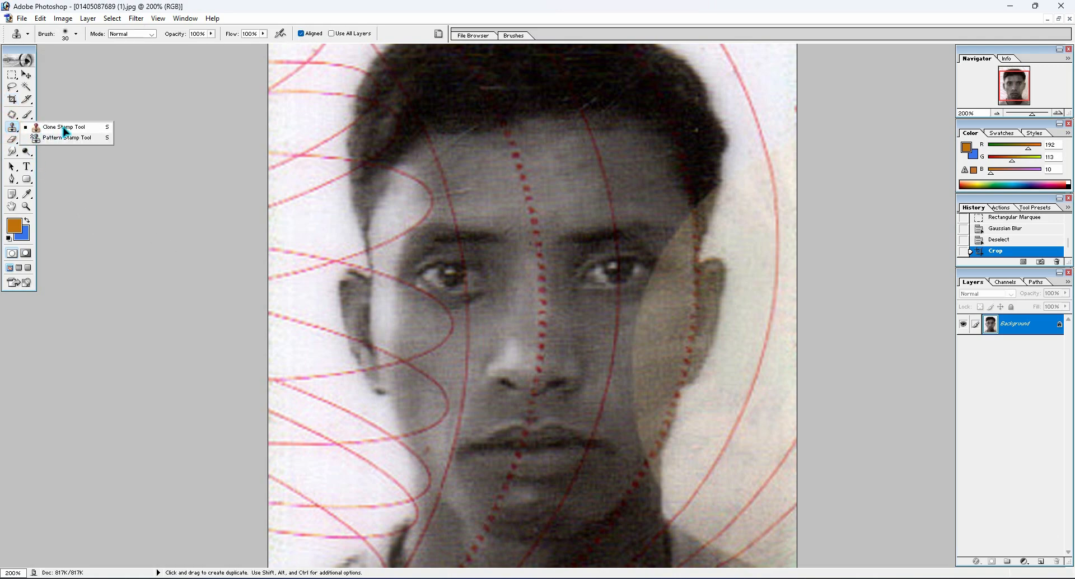
left_click(64, 127)
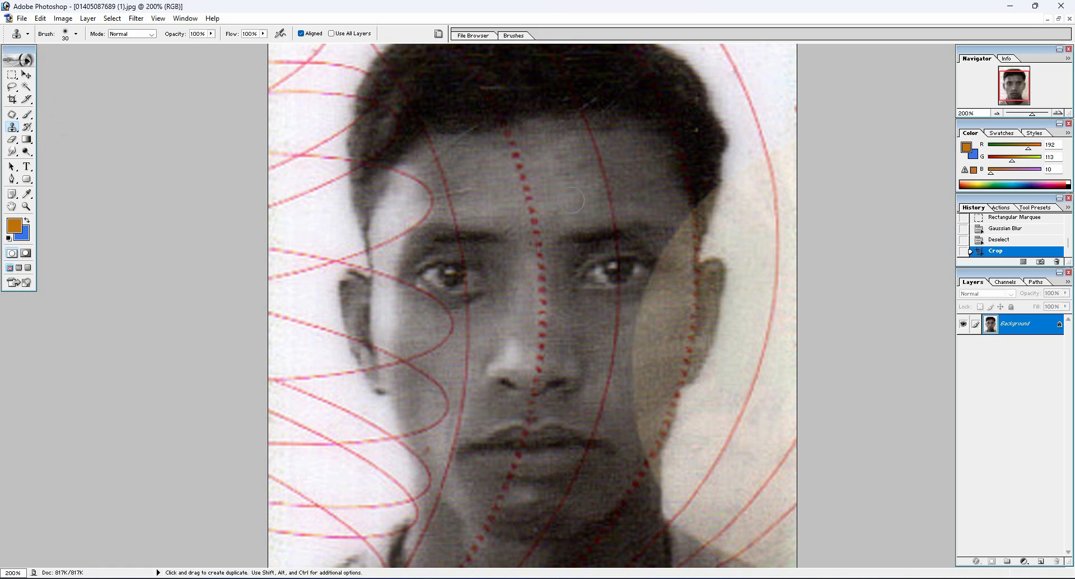
left_click(483, 158, "alt")
double_click(514, 151)
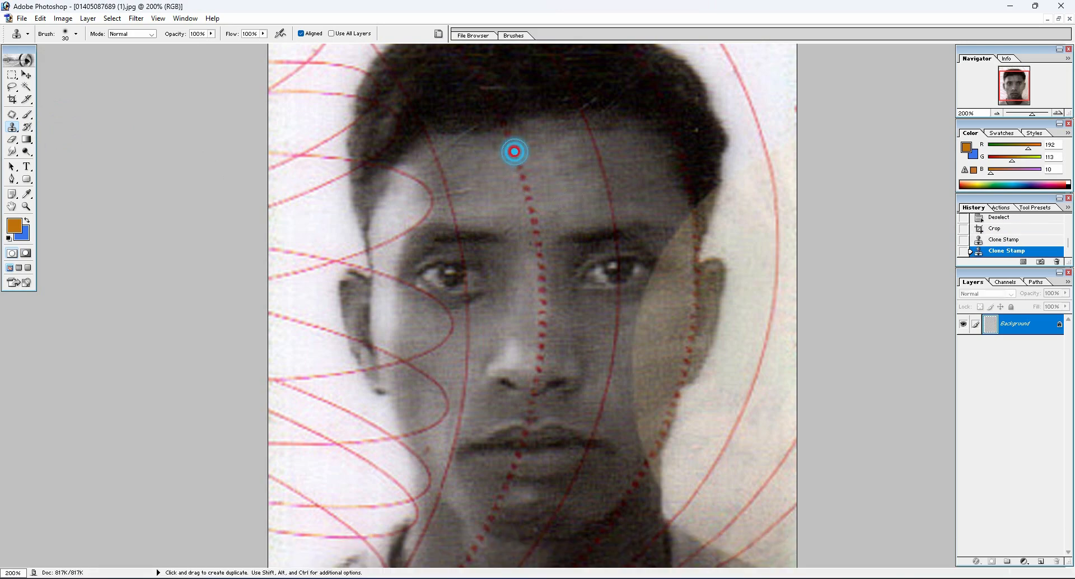
left_click(487, 146, "alt")
left_click(506, 137)
left_click(504, 131)
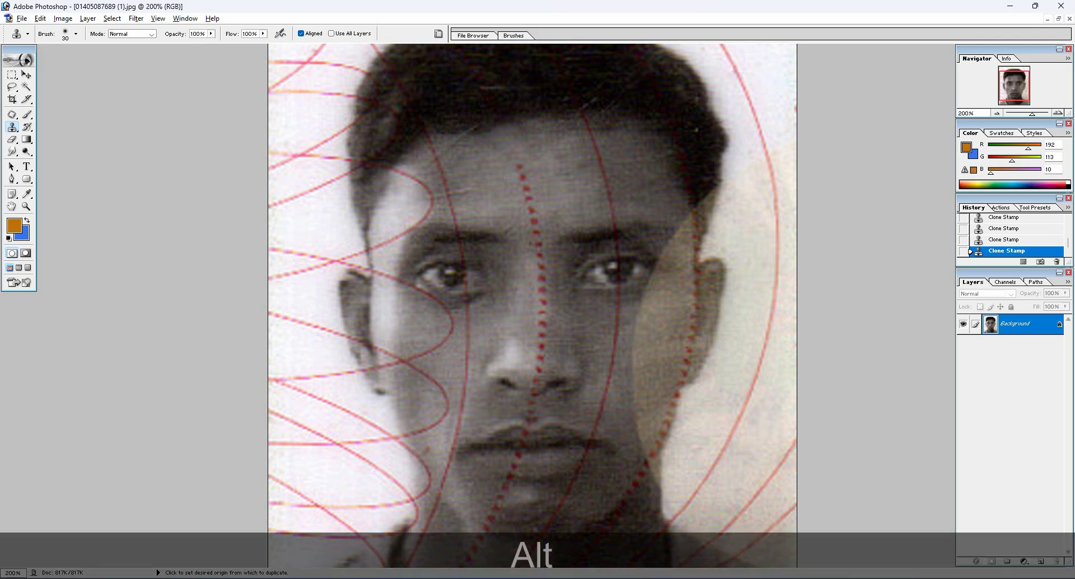
left_click(505, 174, "alt")
left_click(516, 168)
left_click(512, 197, "alt")
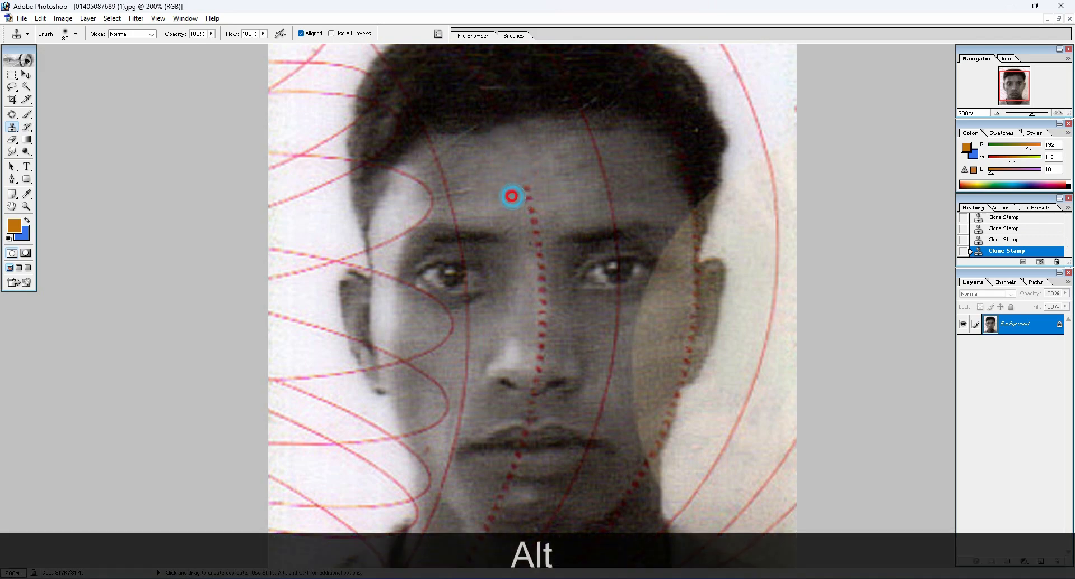
left_click(528, 191)
left_click(514, 212, "alt")
left_click(533, 210)
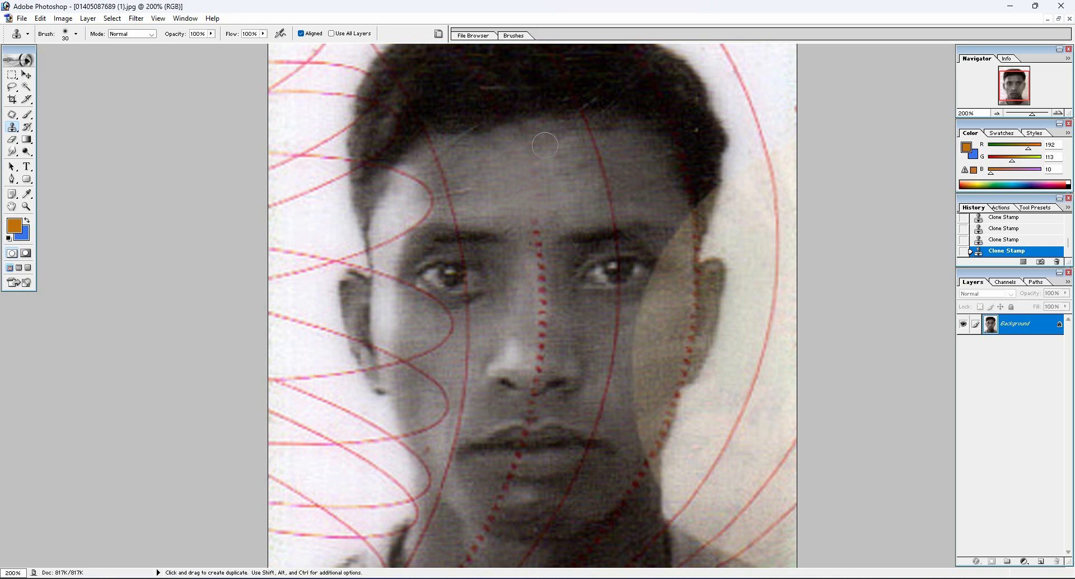
Use the Patch tool to replace the dotted red line from between the eyebrows to the nose tip with neighbouring skin, and deselect
left_click(12, 115)
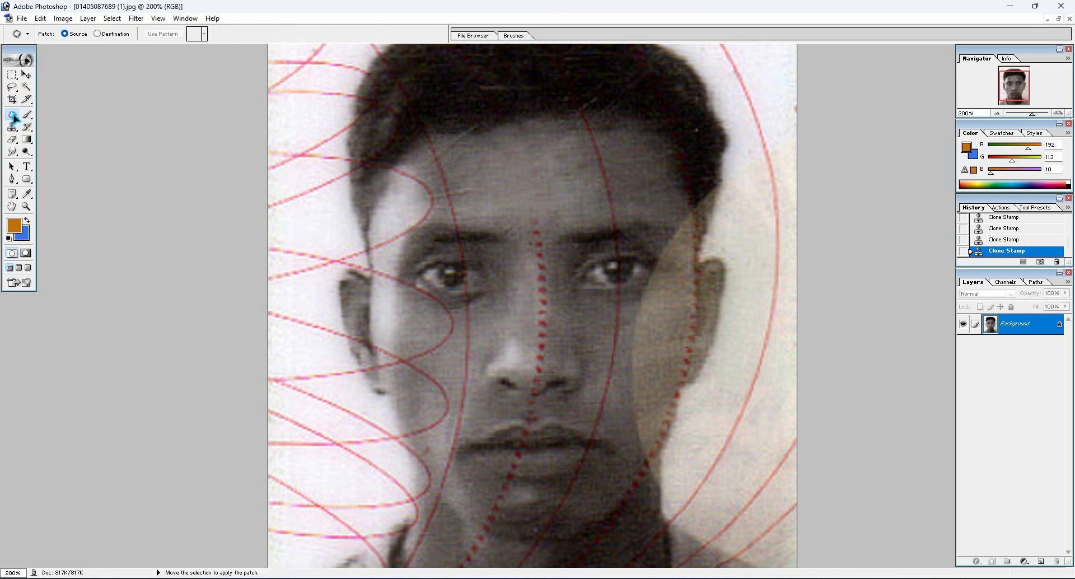
right_click(13, 115)
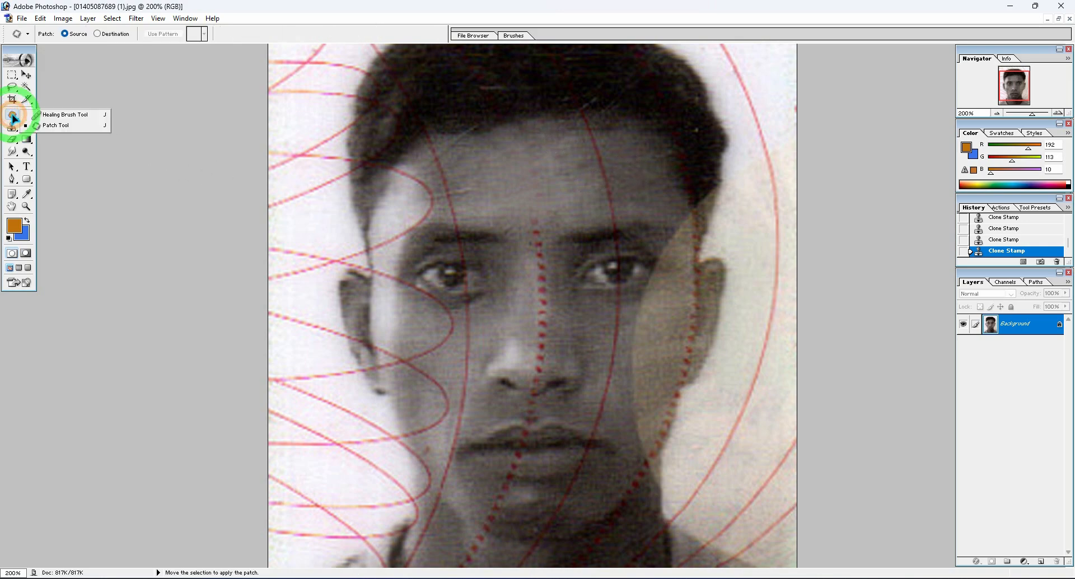
left_click(53, 127)
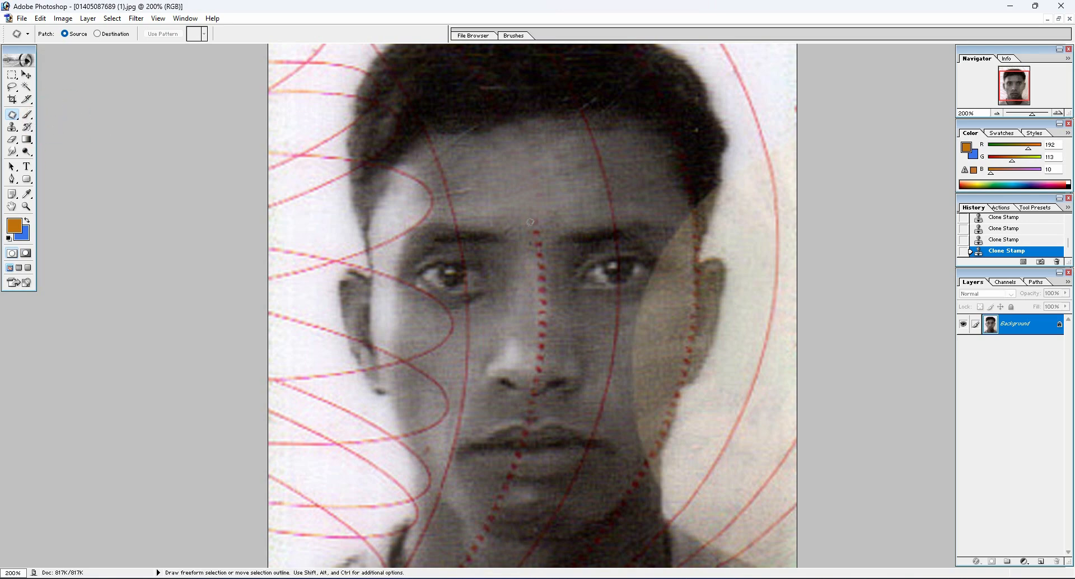
scroll(578, 200, "up", 1)
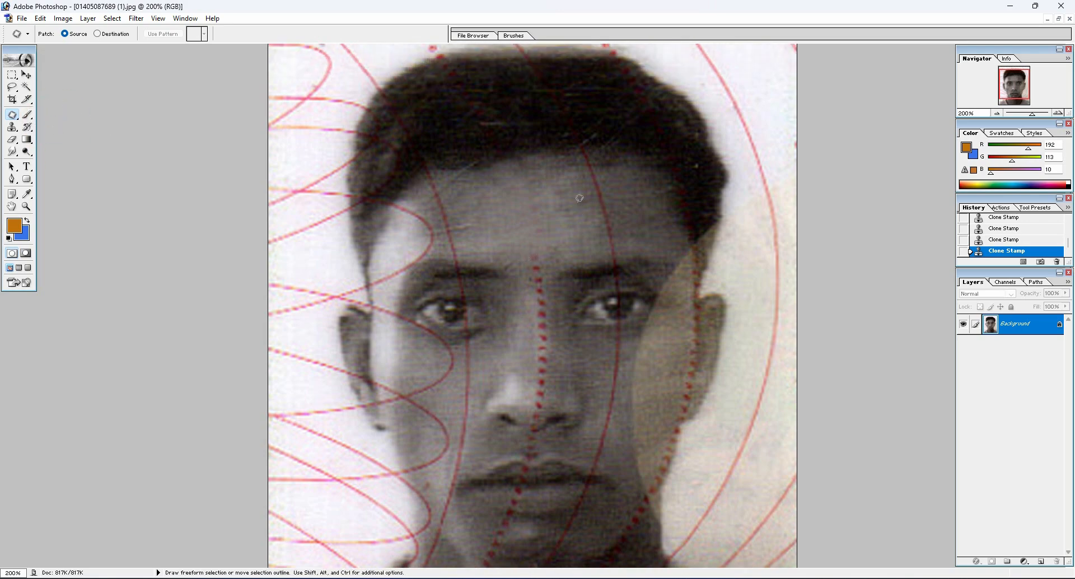
scroll(565, 206, "down", 1)
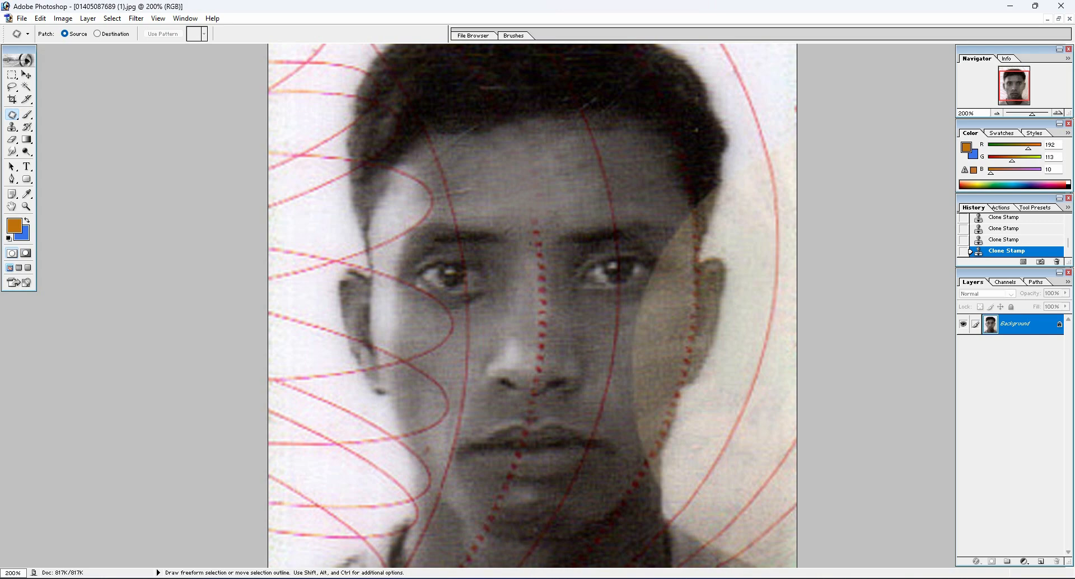
left_click_drag(520, 209, 531, 264)
mouse_move(531, 354)
left_mouse_down()
mouse_move(539, 374)
mouse_move(553, 343)
mouse_move(552, 249)
mouse_move(547, 215)
mouse_move(517, 207)
left_mouse_up()
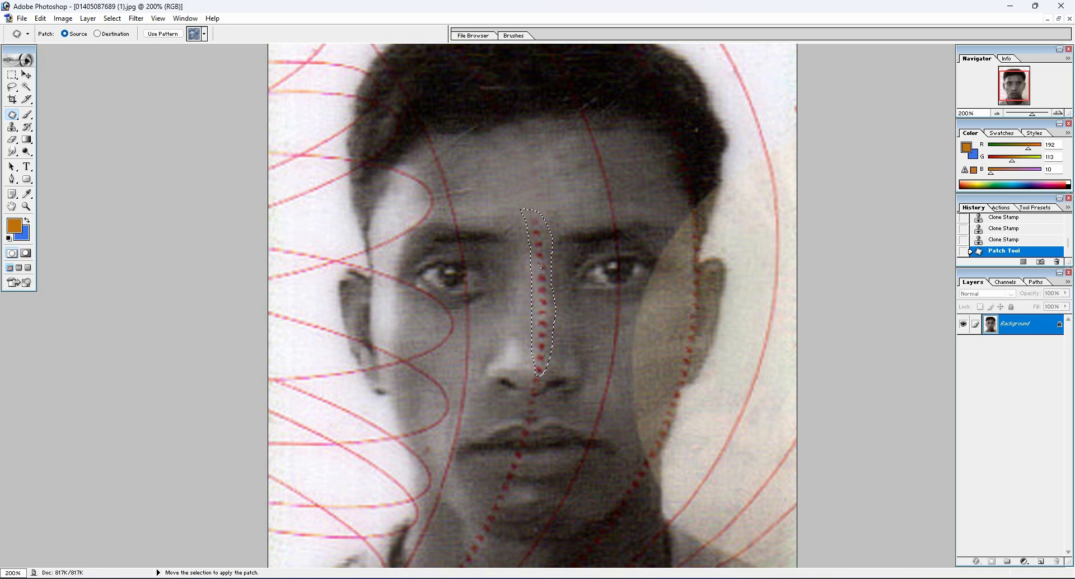
left_click_drag(543, 273, 519, 277)
left_click(574, 302)
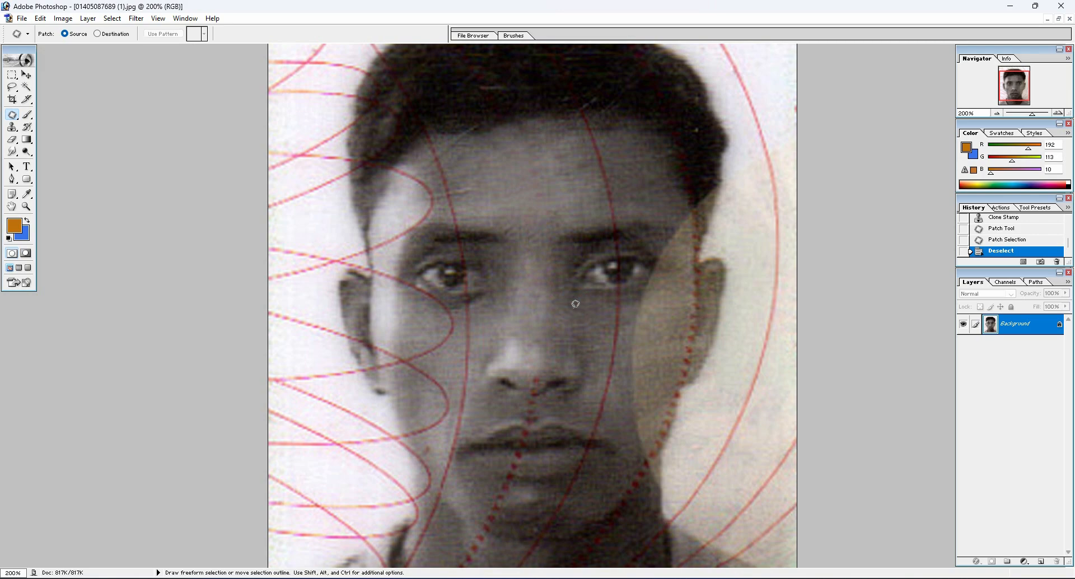
Patch out the remaining dotted red line between the upper lip and the underside of the nose, and clear the selection
scroll(575, 303, "down", 2)
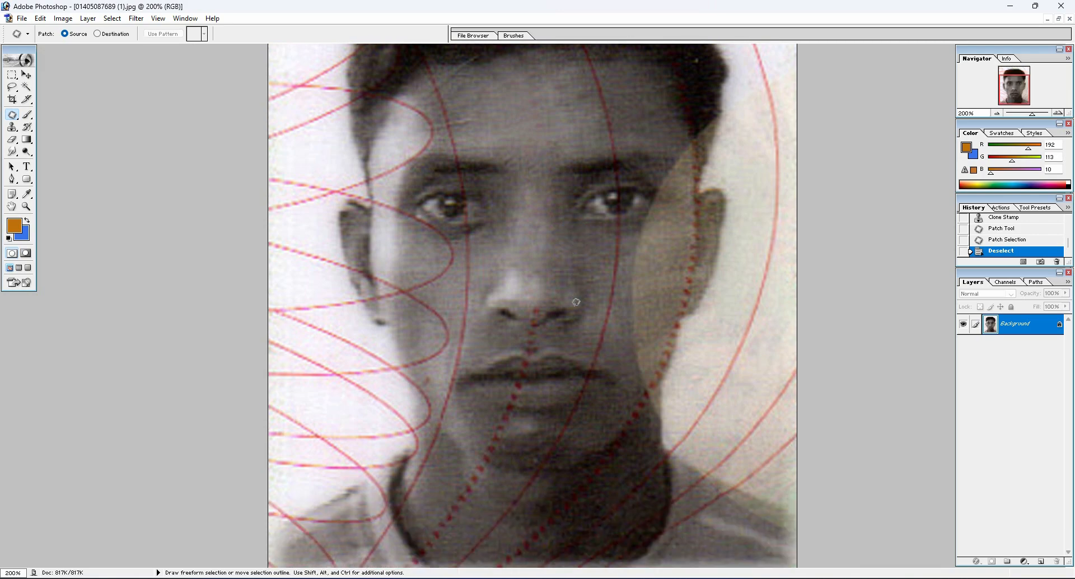
left_click(532, 354)
mouse_move(532, 354)
left_mouse_down()
mouse_move(536, 301)
mouse_move(545, 350)
mouse_move(531, 362)
mouse_move(531, 316)
mouse_move(553, 247)
left_mouse_up()
left_click(583, 271)
left_click_drag(543, 307, 533, 304)
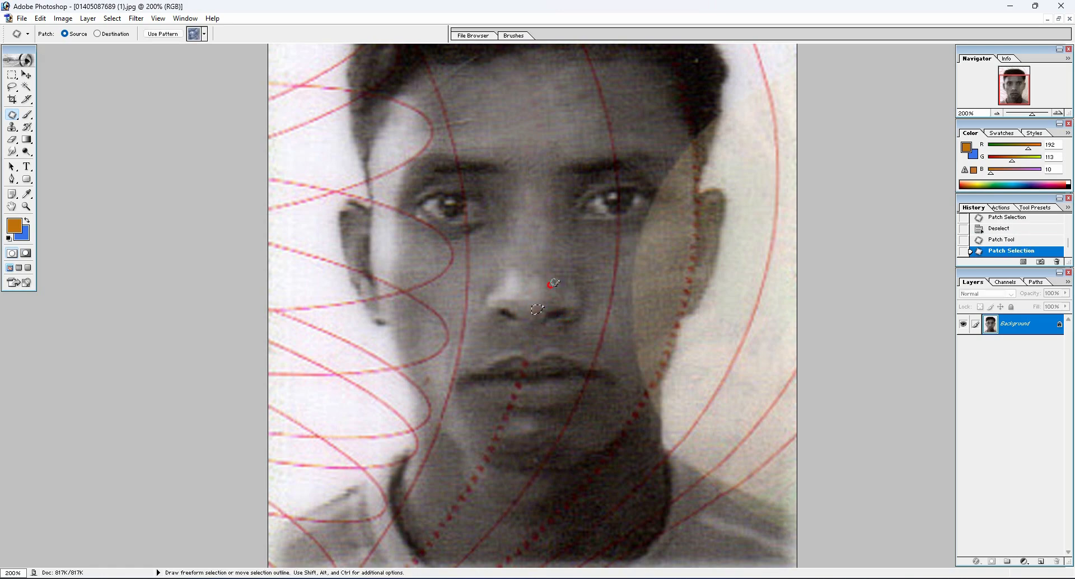
left_click(575, 290)
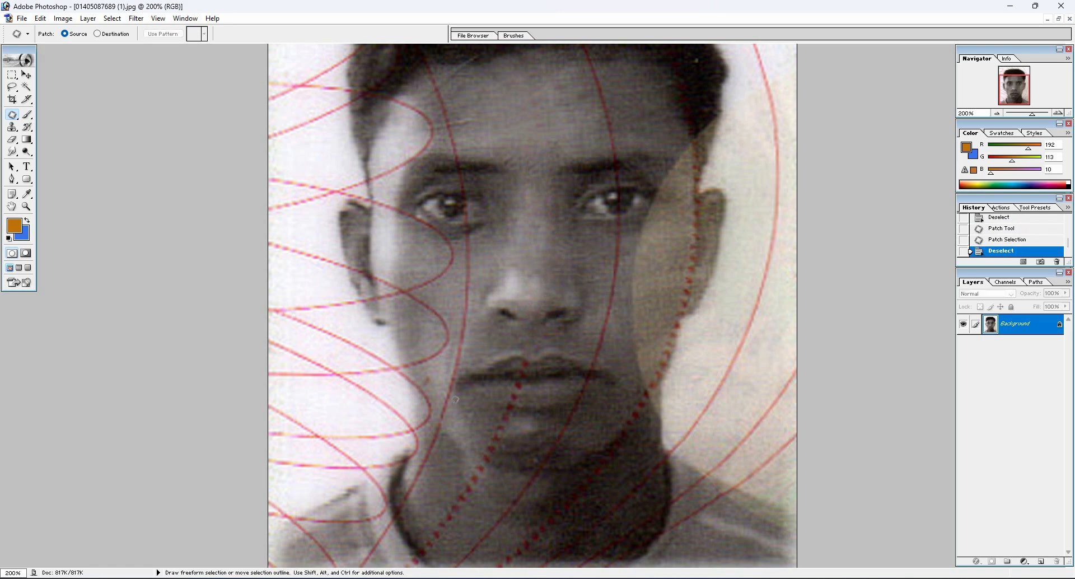
Patch out the red line running down the photo's left cheek from below the eye to the jaw, and deselect
left_click_drag(443, 431, 454, 355)
mouse_move(464, 260)
left_mouse_down()
mouse_move(472, 227)
mouse_move(476, 324)
mouse_move(442, 429)
left_mouse_up()
left_click_drag(455, 374, 522, 233)
left_click(521, 230)
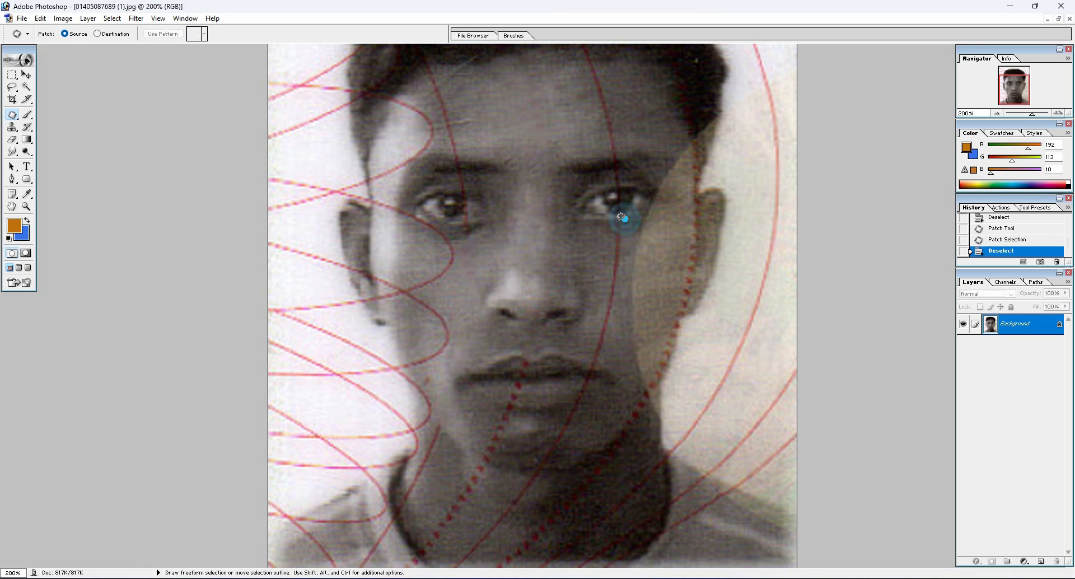
Patch out the red line below the photo's right eye down to the mouth, and start outlining the line over the left eyebrow
mouse_move(625, 219)
left_mouse_down()
mouse_move(588, 365)
mouse_move(609, 356)
mouse_move(630, 220)
mouse_move(612, 247)
mouse_move(559, 146)
left_mouse_up()
scroll(650, 268, "up", 3)
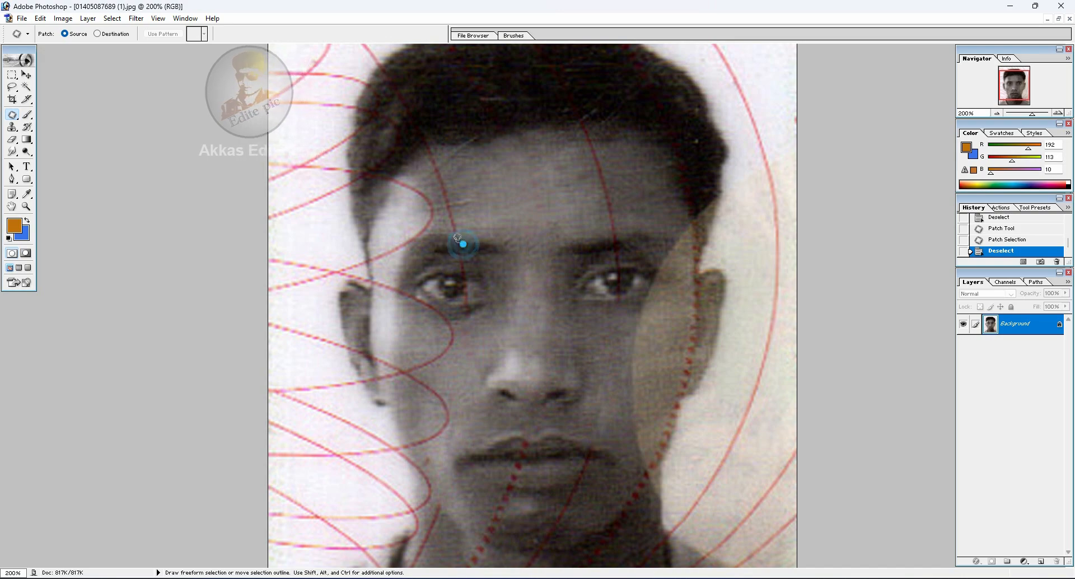
mouse_move(462, 243)
left_mouse_down()
mouse_move(422, 139)
mouse_move(438, 140)
mouse_move(458, 208)
left_mouse_up()
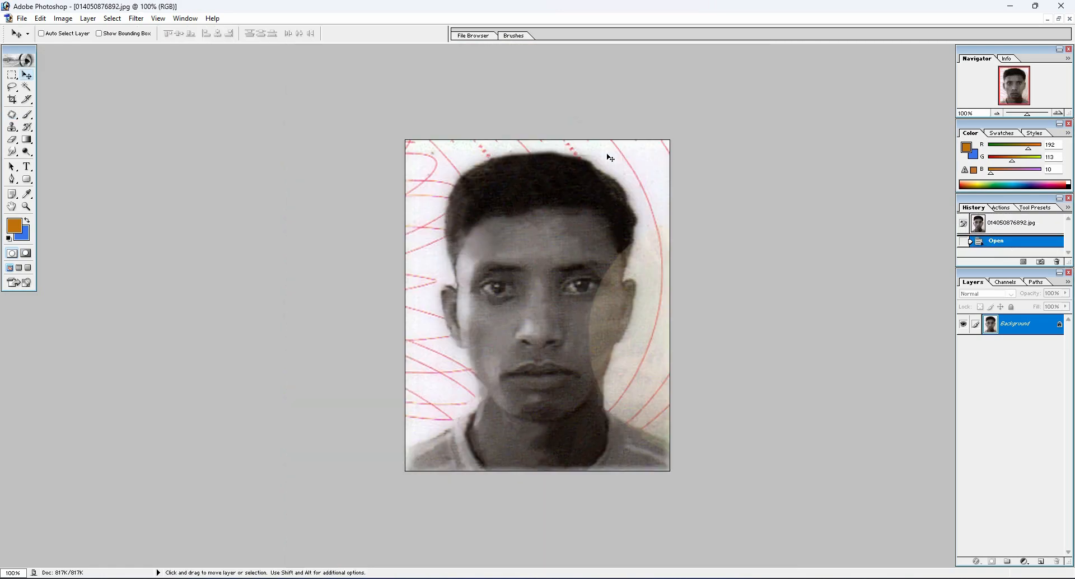
key("ctrl+equal")
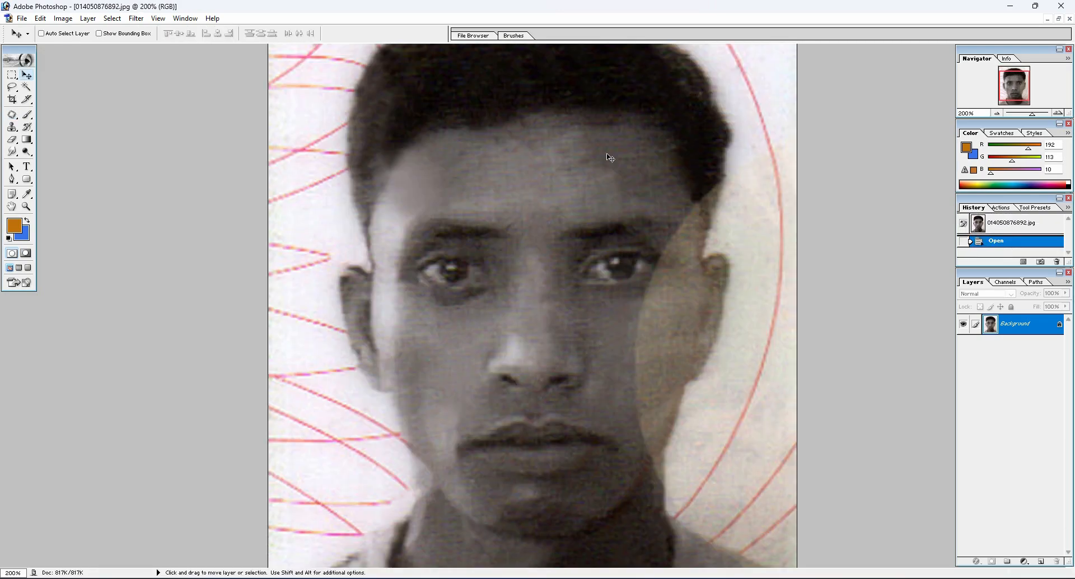
key("space")
left_click_drag(646, 343, 666, 116)
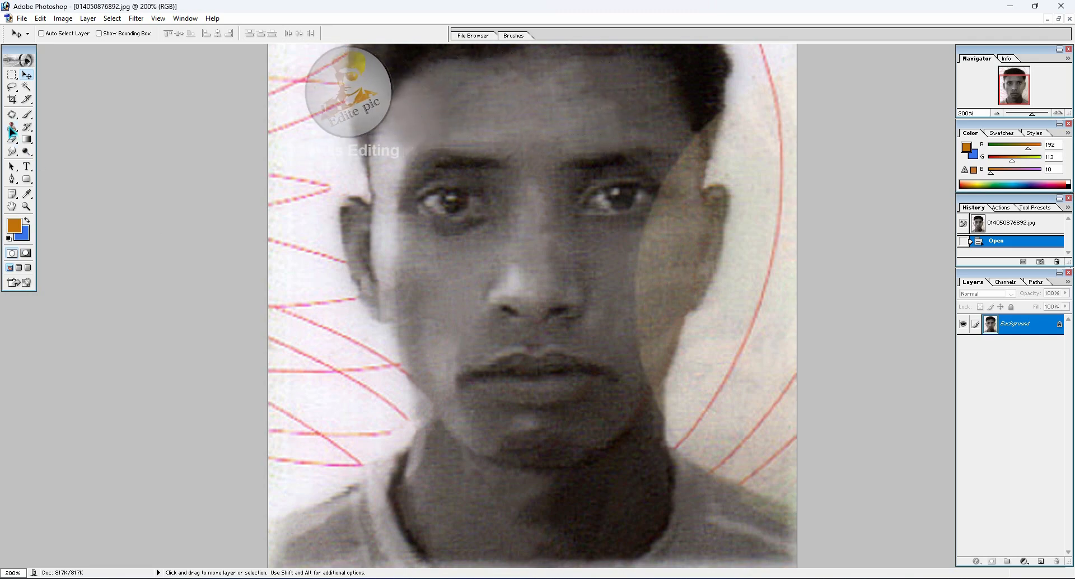
With the Clone Stamp tool, clone dark hair over the upper tip of the tan stain at the photo's right temple
left_click_drag(12, 126, 54, 128)
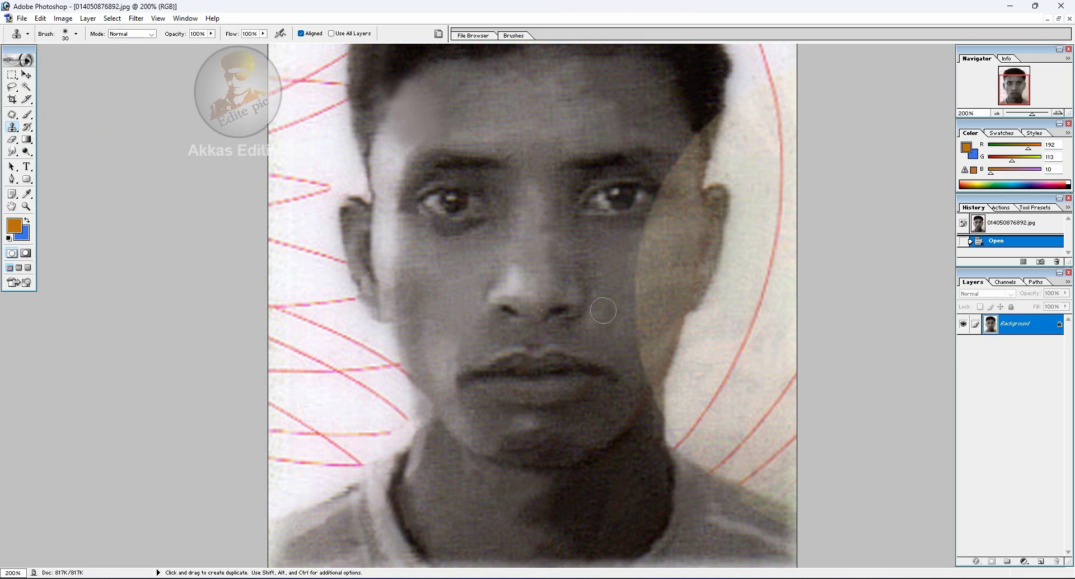
left_click(707, 99, "alt")
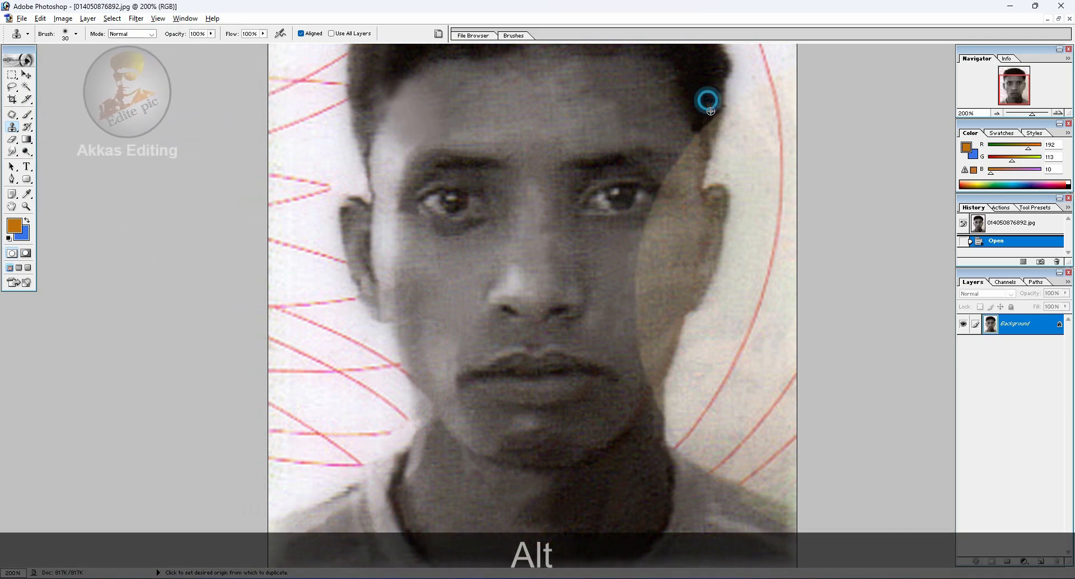
left_click(708, 127)
left_click(706, 138)
left_click(706, 139)
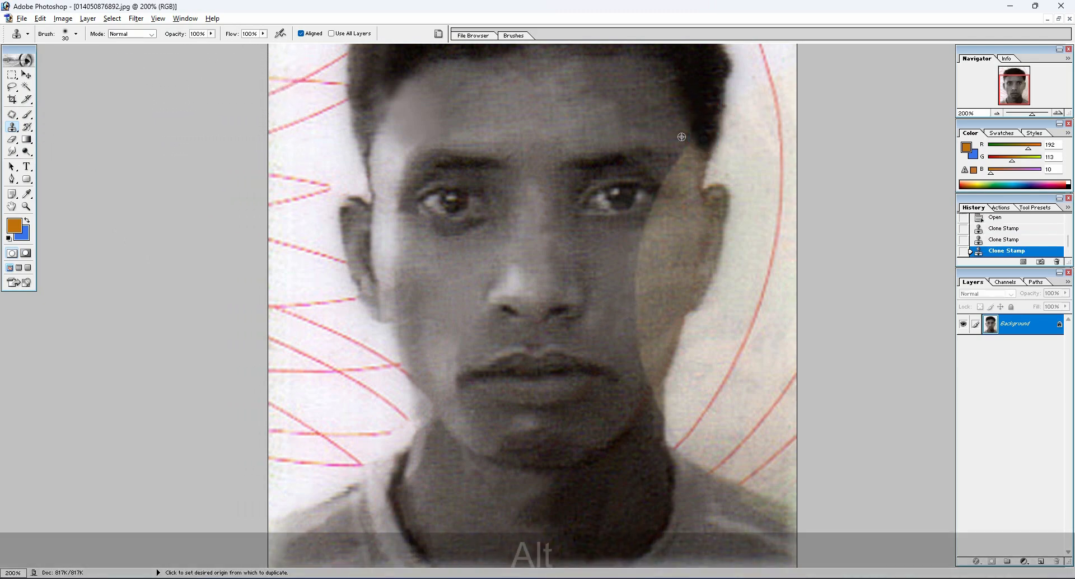
left_click(684, 142, "alt")
left_click(691, 150)
Clone grey cheek skin over the inner edge of the tan stain beside and below the photo's right eye
left_click(621, 310, "alt")
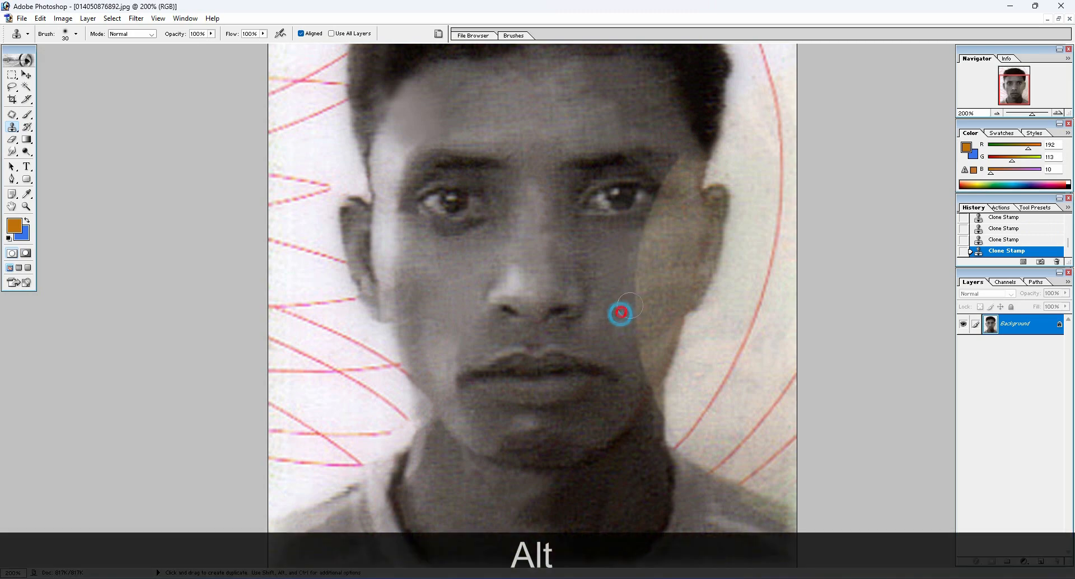
left_click(628, 280, "alt")
left_click(645, 260)
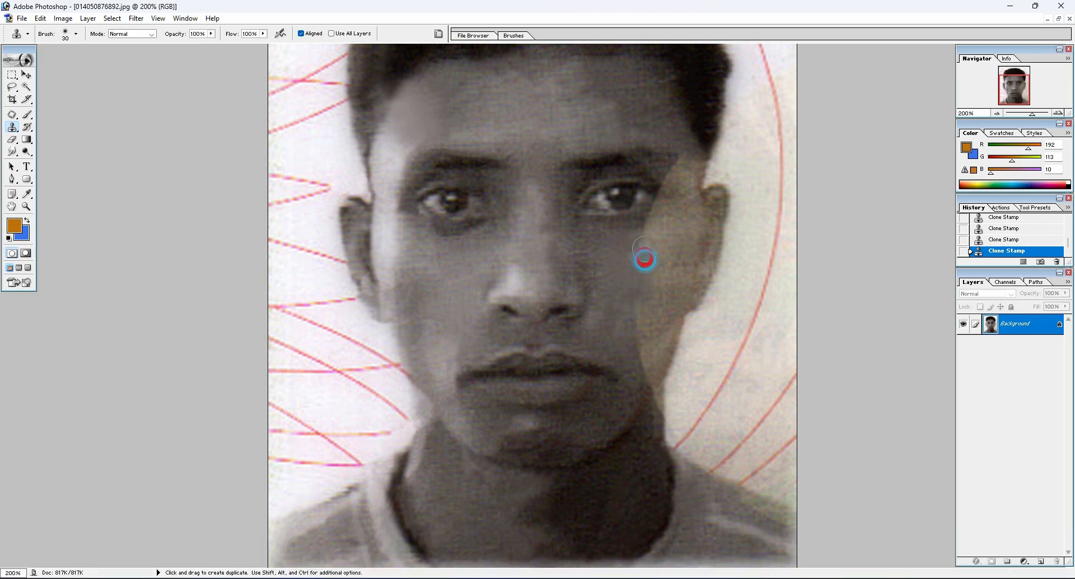
left_click(645, 250)
left_click(639, 256, "alt")
left_click(652, 241)
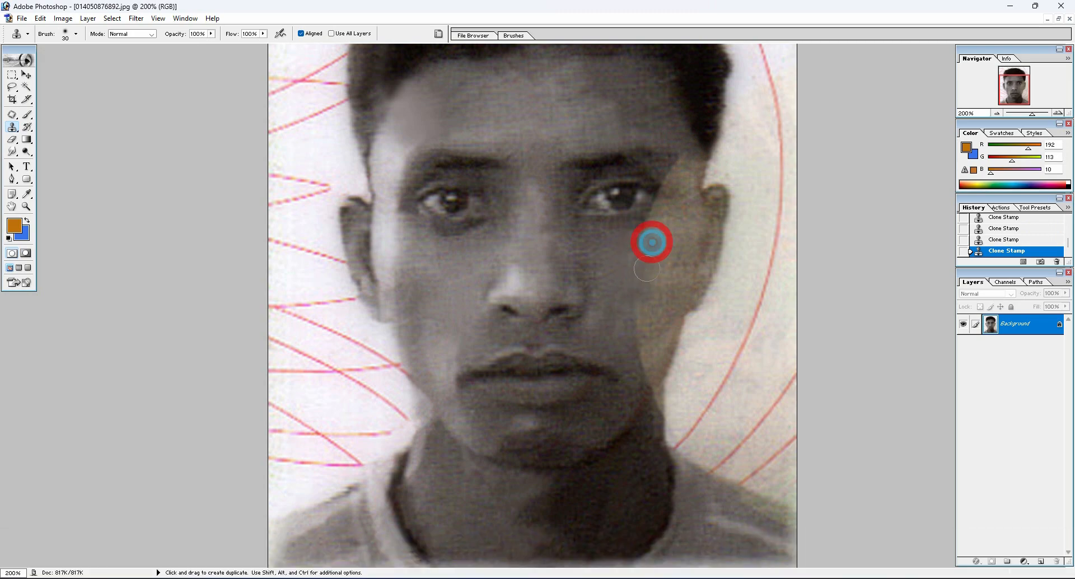
Clone darker skin over the lower part of the tan stain, from beside the mouth down to the jaw
left_click(629, 319, "alt")
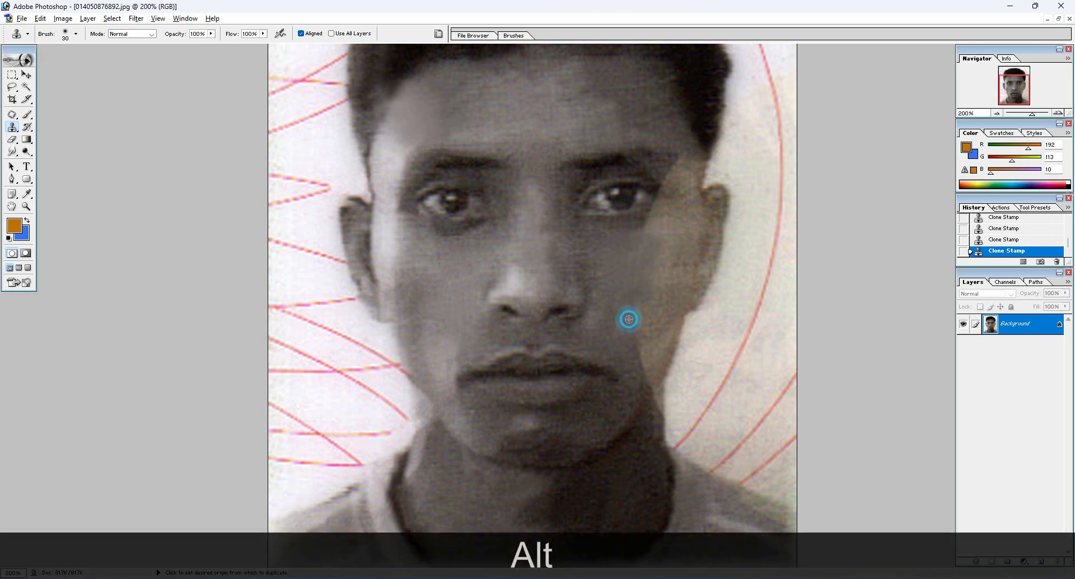
left_click(633, 363, "alt")
left_click(642, 390, "alt")
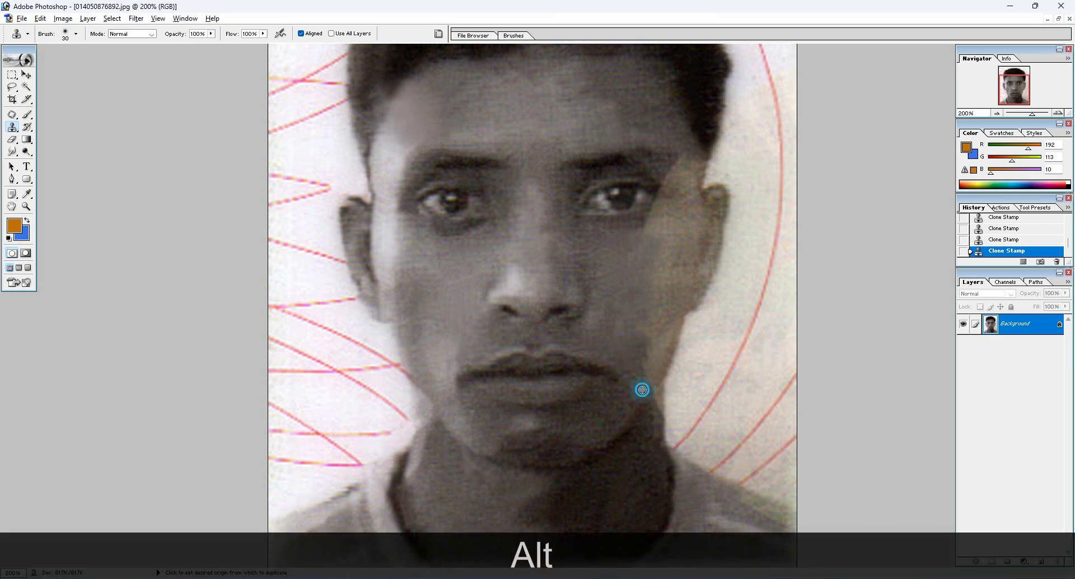
left_click(651, 362)
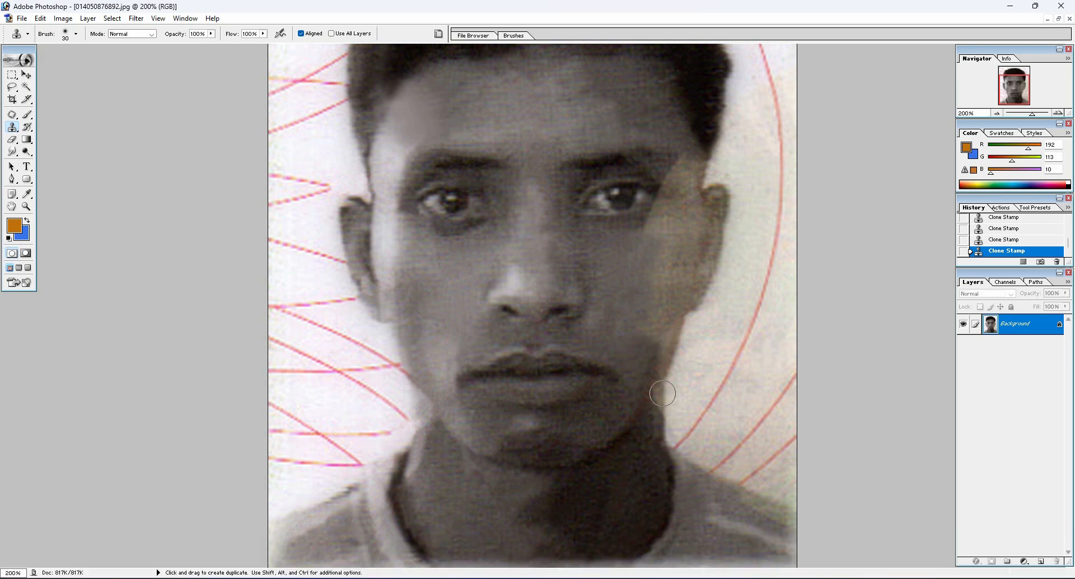
left_click(653, 418, "alt")
left_click(657, 400)
left_click(657, 394)
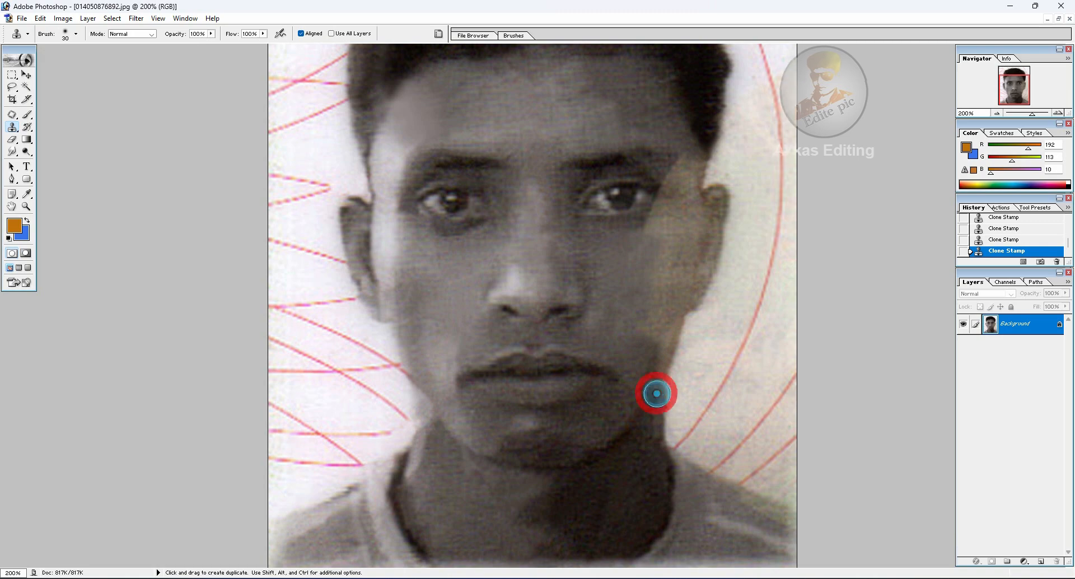
Reduce the clone brush to 20 and cover the tan stain around the outer end of the photo's right eyebrow
left_click_drag(590, 305, 650, 334)
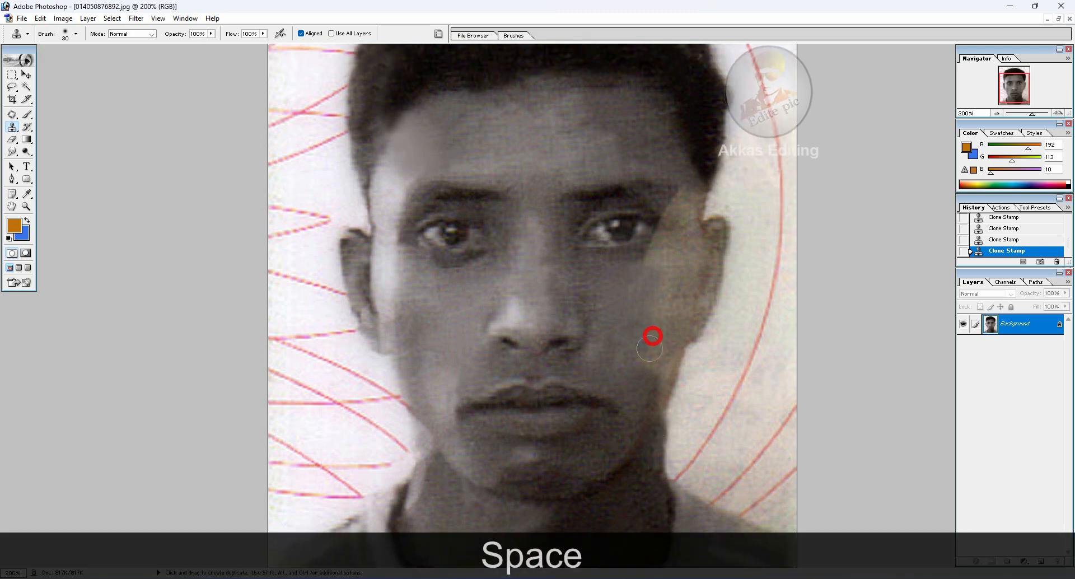
left_click(636, 261, "alt")
left_click(647, 252)
key("bracketleft")
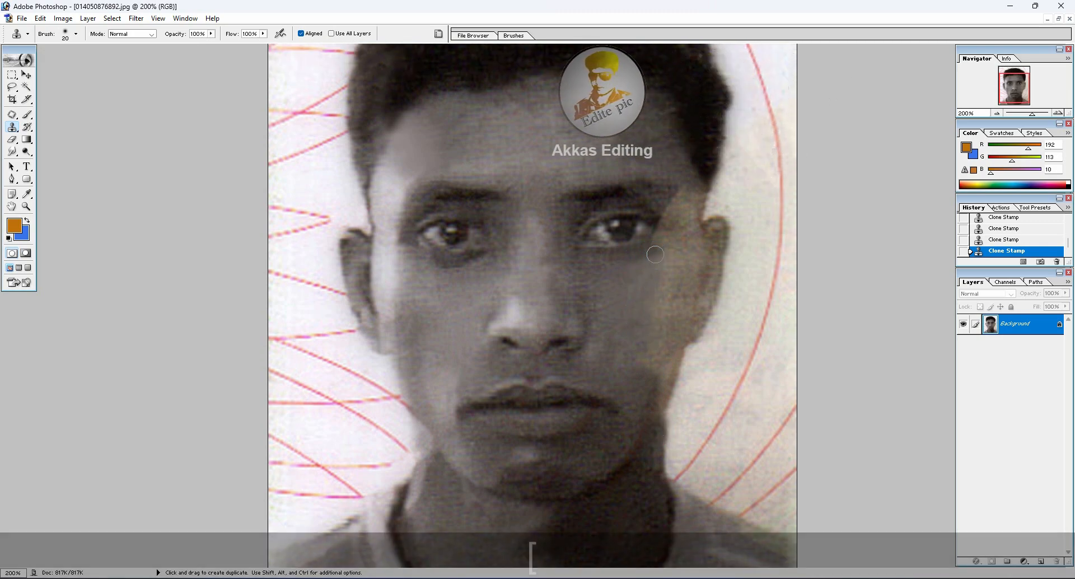
left_click(665, 202, "alt")
left_click(670, 211)
left_click_drag(671, 201, 679, 197)
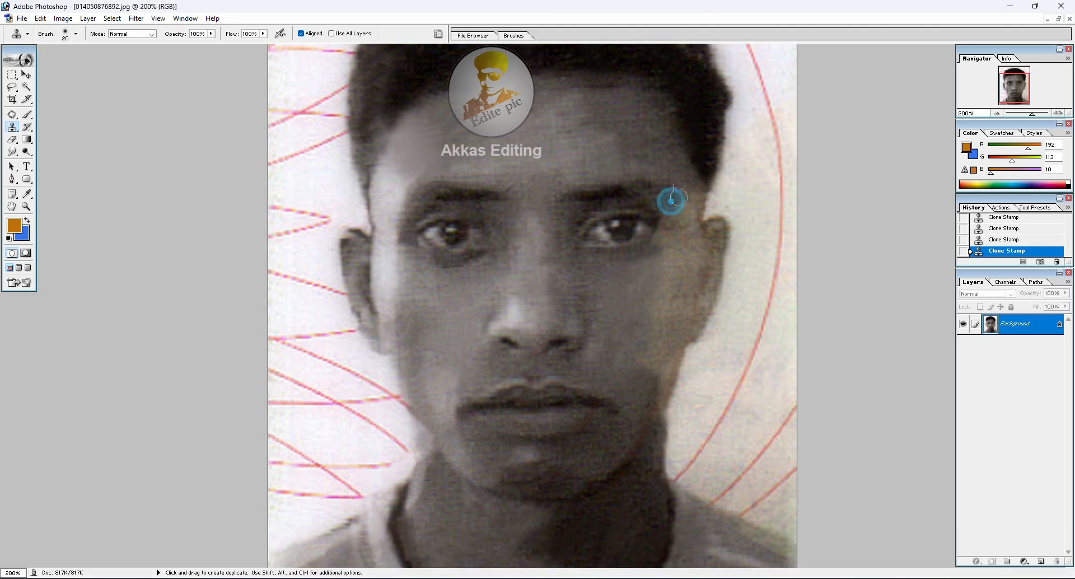
left_click(671, 204, "alt")
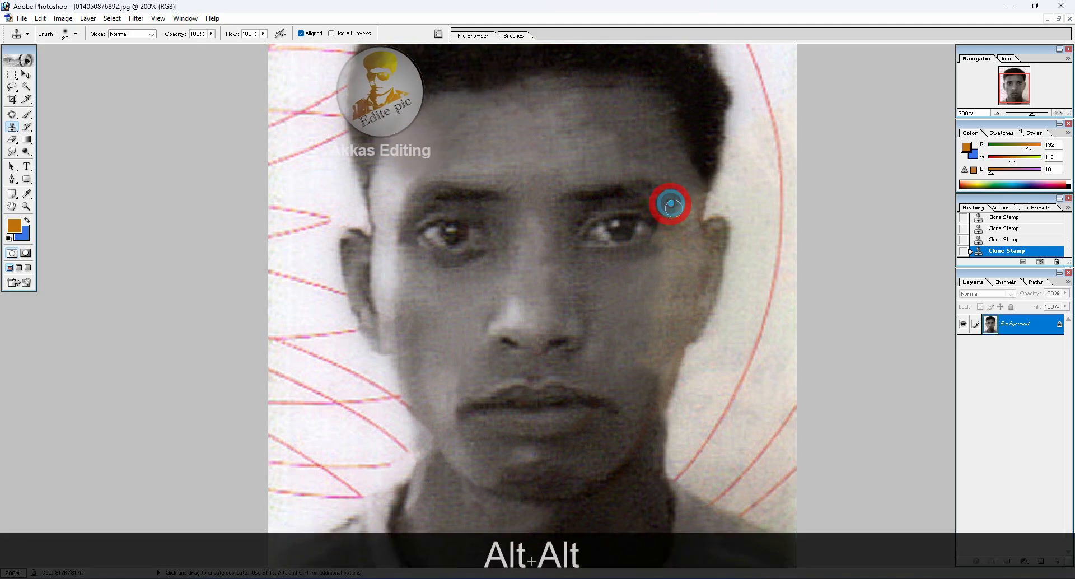
Clone skin over the tan stain between the outer corner of the photo's right eye and the temple
left_click(662, 224, "alt")
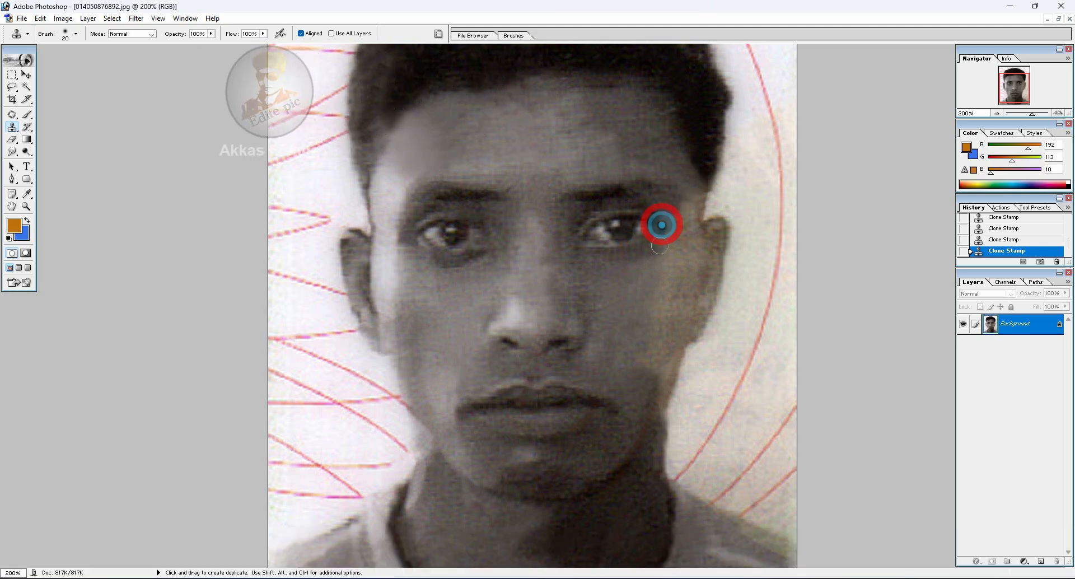
left_click(646, 243, "alt")
left_click(656, 239)
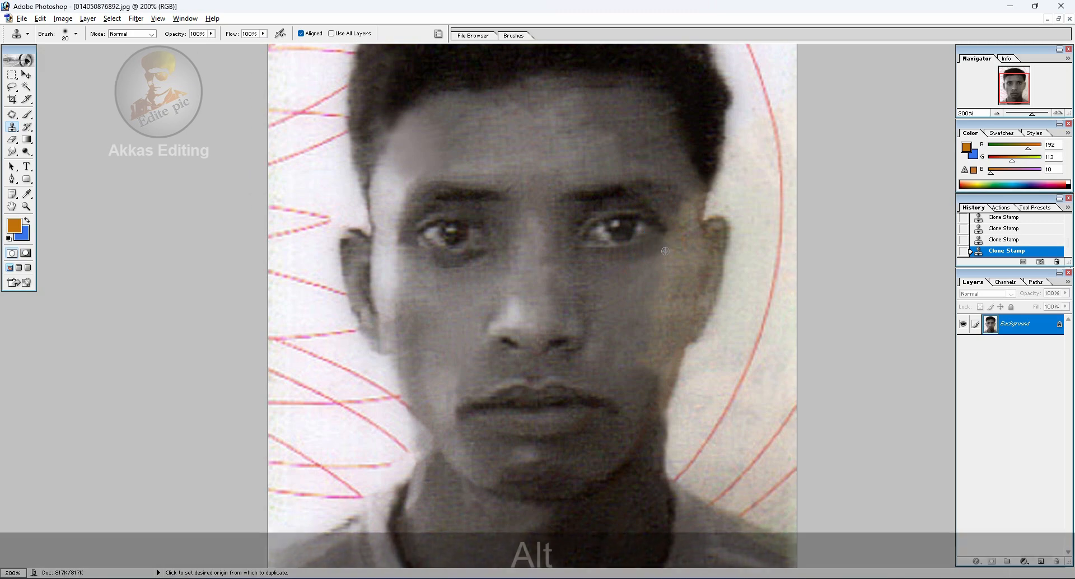
left_click(665, 250, "alt")
left_click(669, 240)
left_click(682, 202, "alt")
left_click(683, 210)
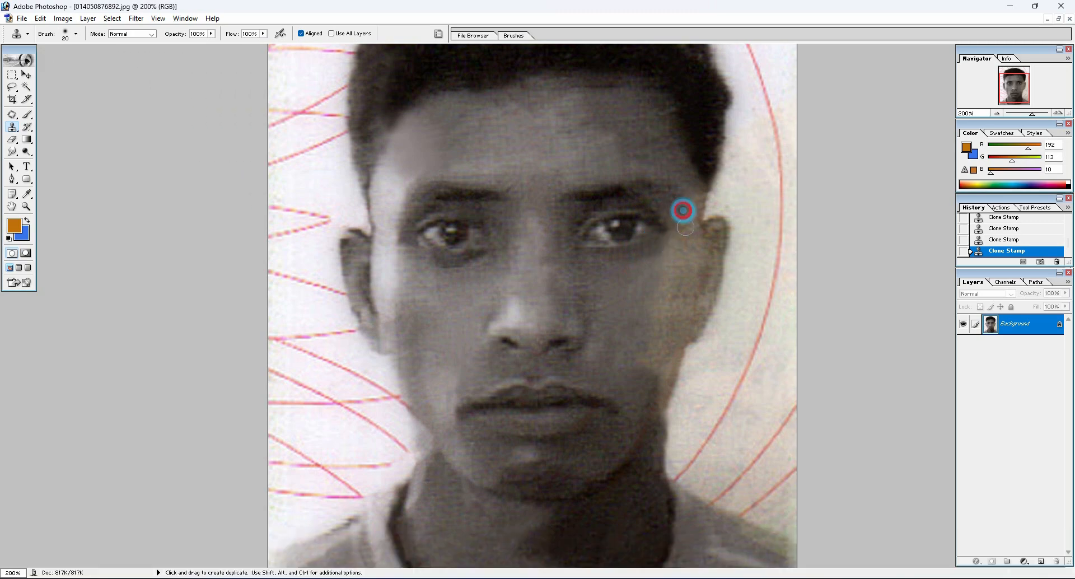
Enlarge the clone brush to 40 and cover the tan stain across the photo's right cheek up to the ear
key("bracketright")
key("bracketright")
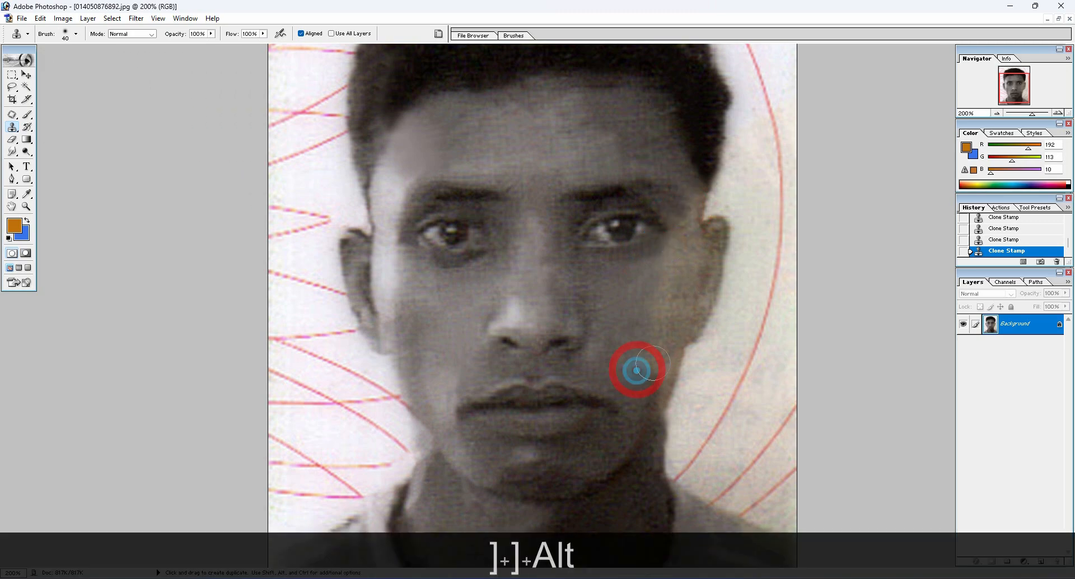
left_click(656, 347)
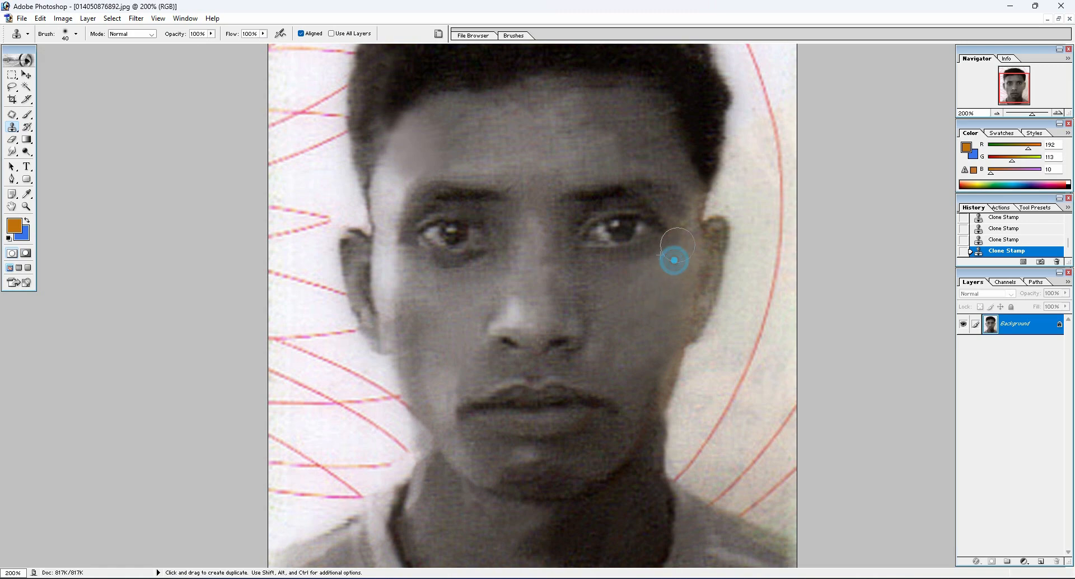
Reduce the clone brush to 20 and clone skin over the remaining tan fringe along the photo's right jaw edge
key("bracketleft")
key("bracketleft")
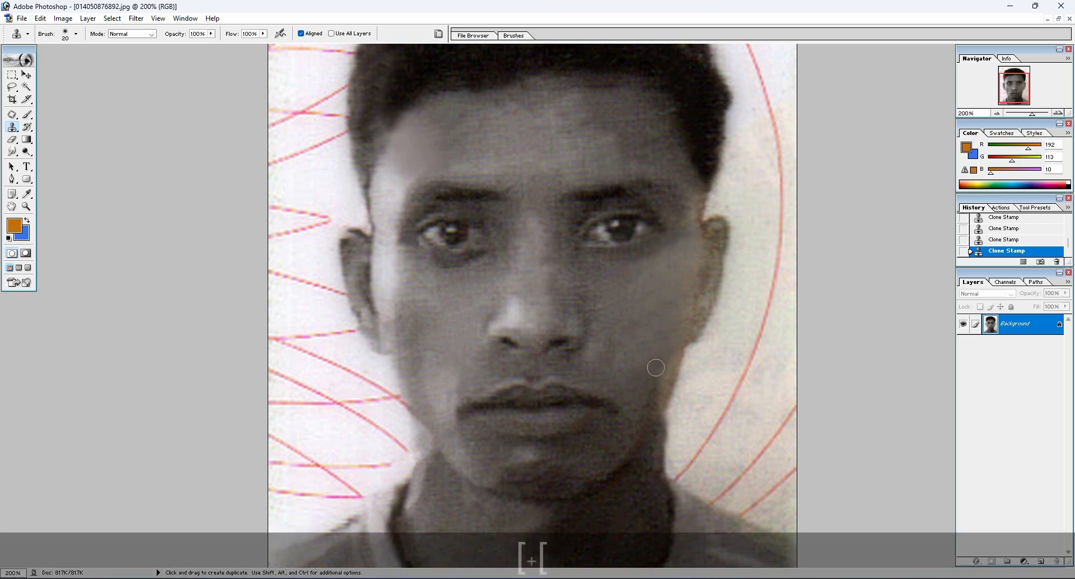
left_click(647, 391, "alt")
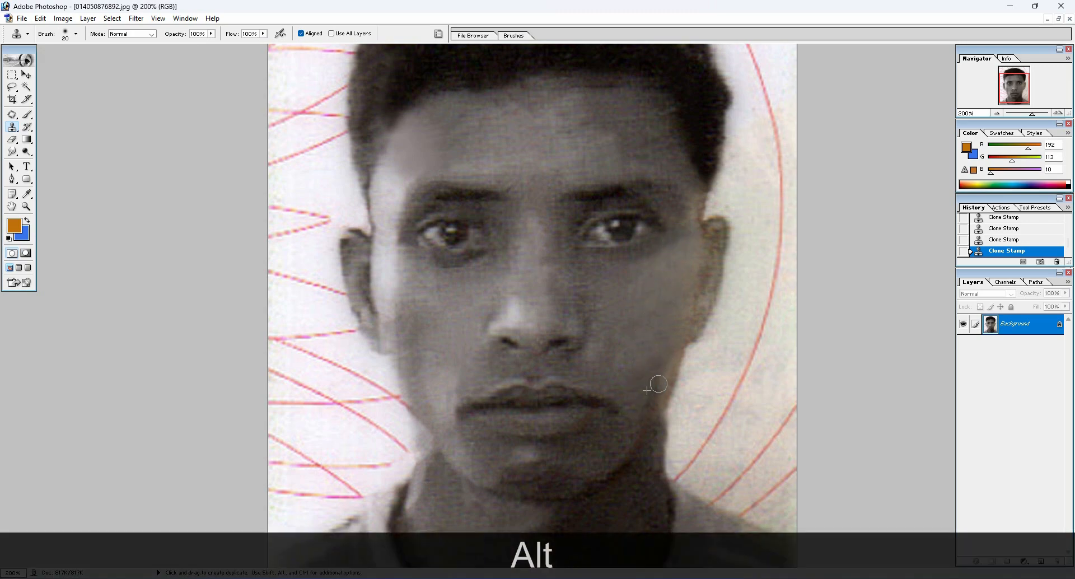
left_click(662, 371)
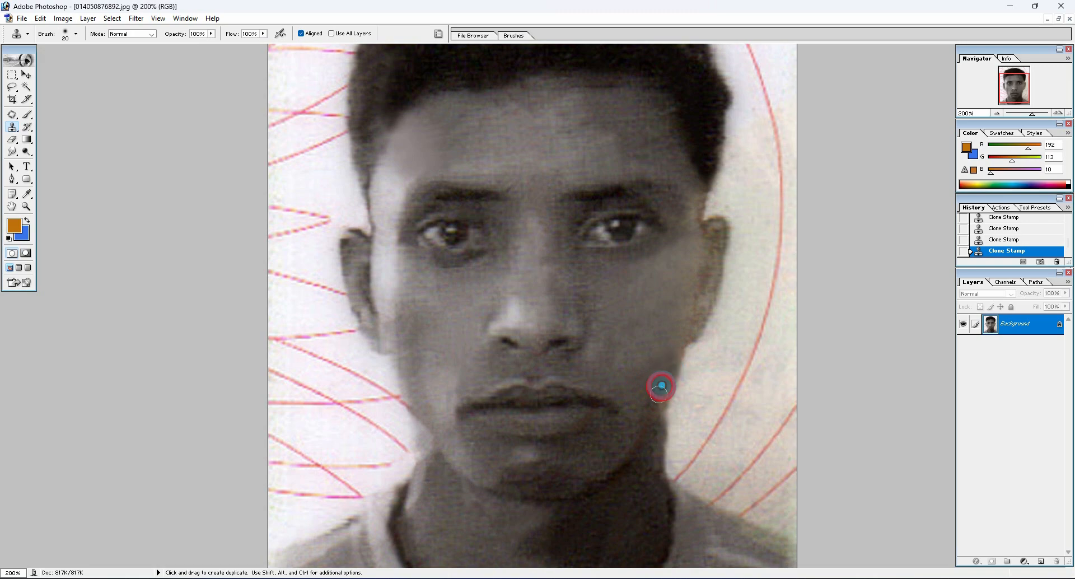
key("space")
left_click_drag(607, 375, 618, 362)
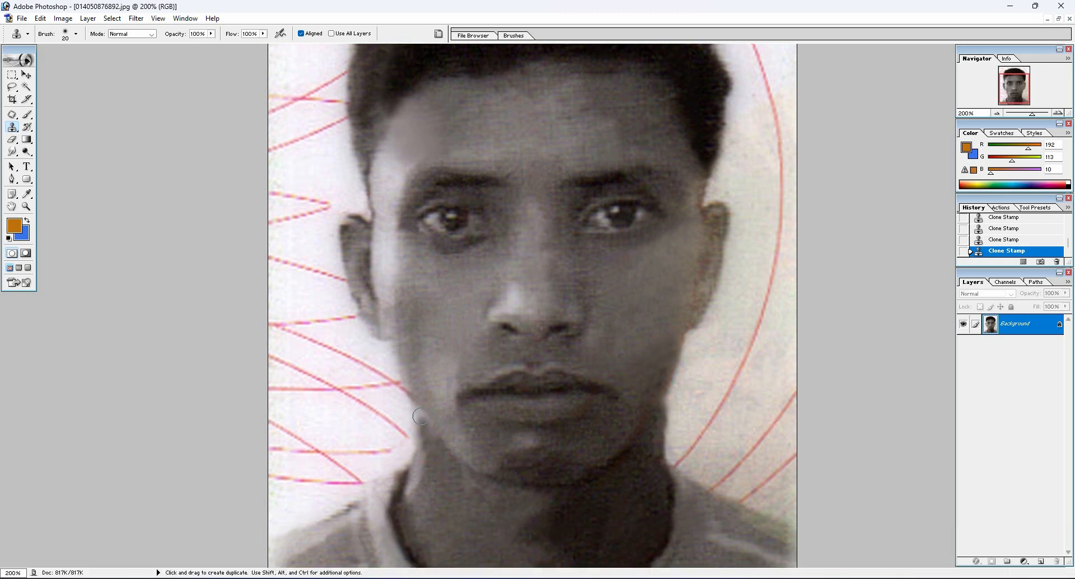
key("alt+space")
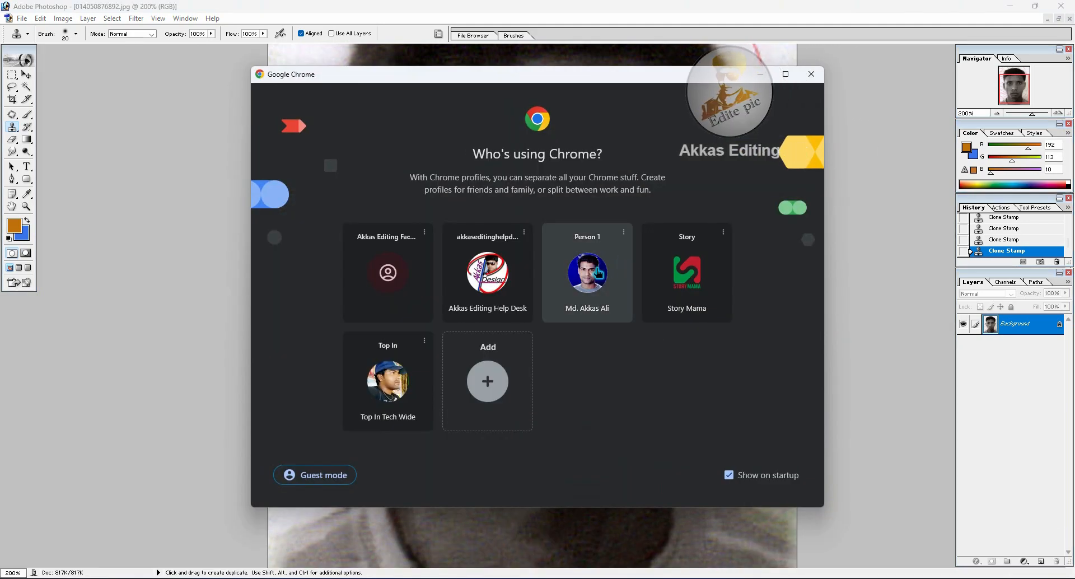
Switch to Google Chrome, choose the "Person 1" profile and open Picsart's AI Photo Restoration page for uploading a photo
left_click(599, 271)
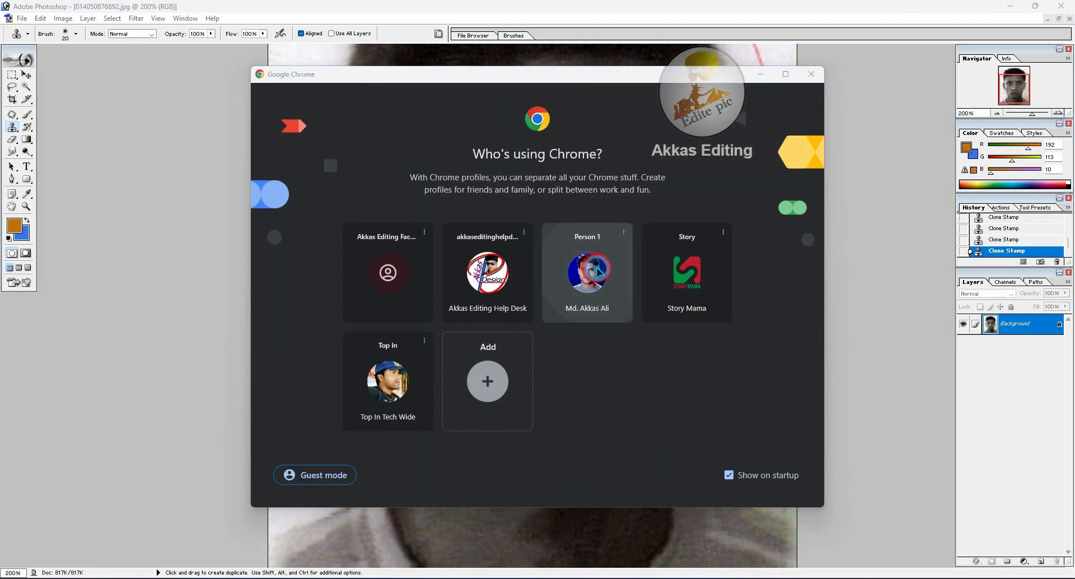
left_click(137, 34)
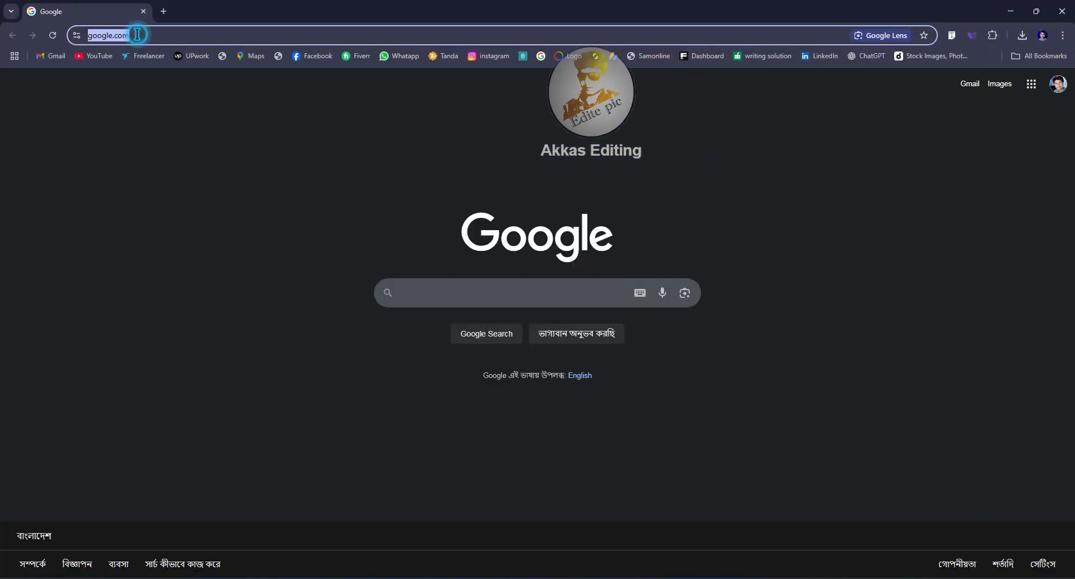
type("accounts.")
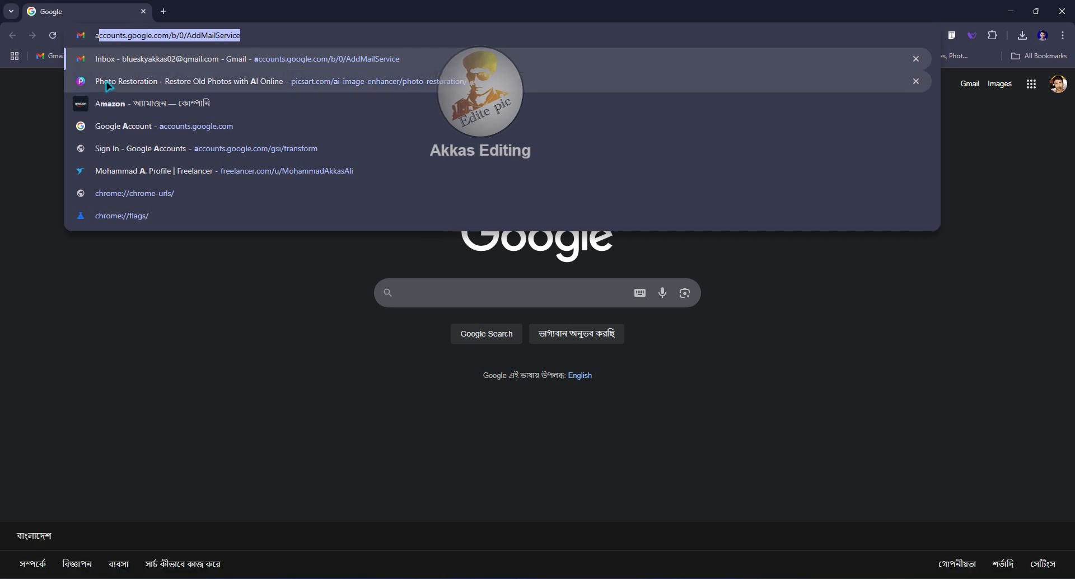
left_click(110, 84)
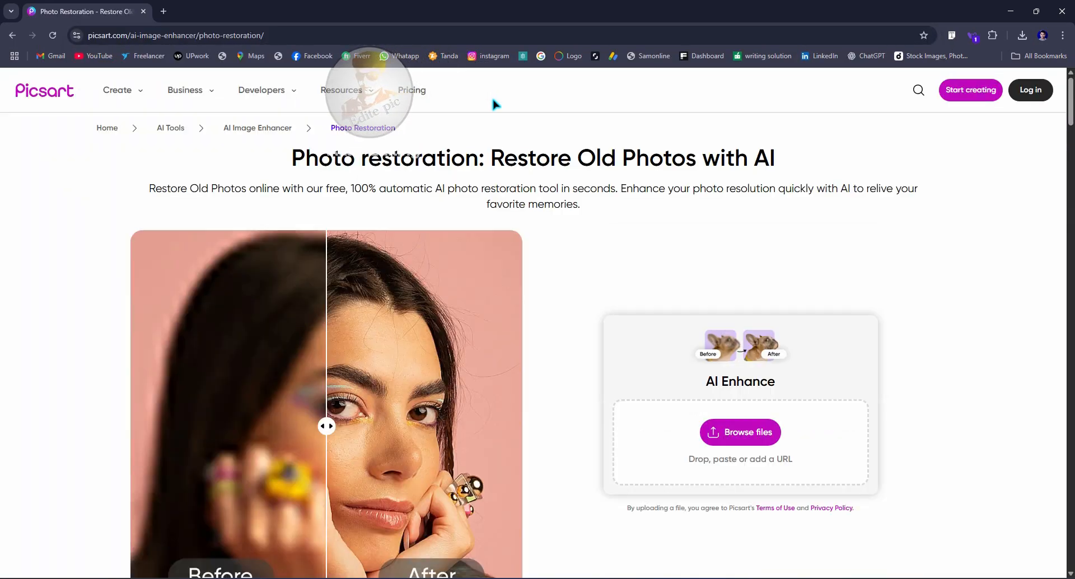
mouse_move(125, 92)
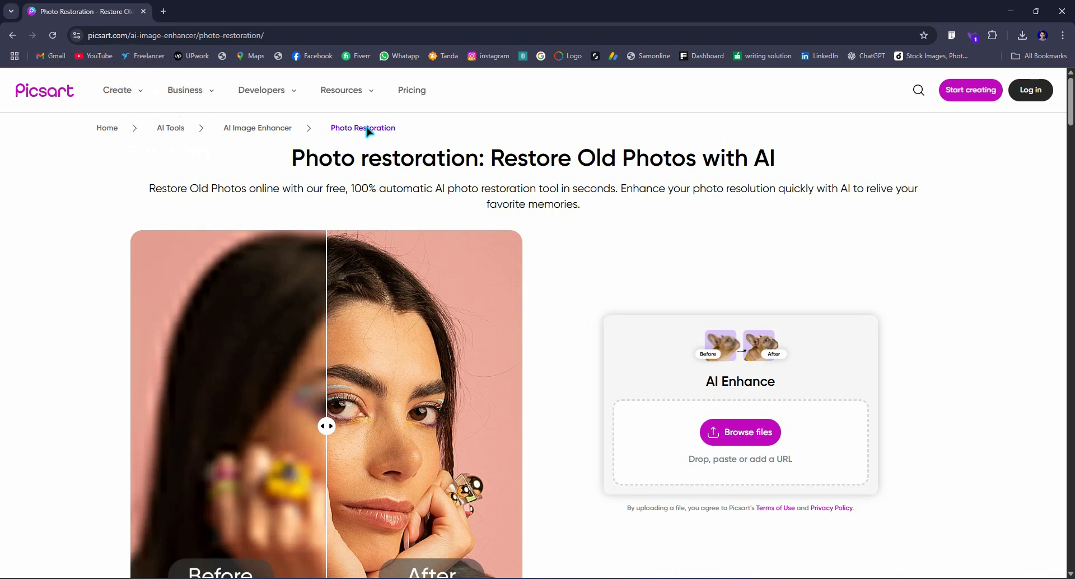
left_click(754, 442)
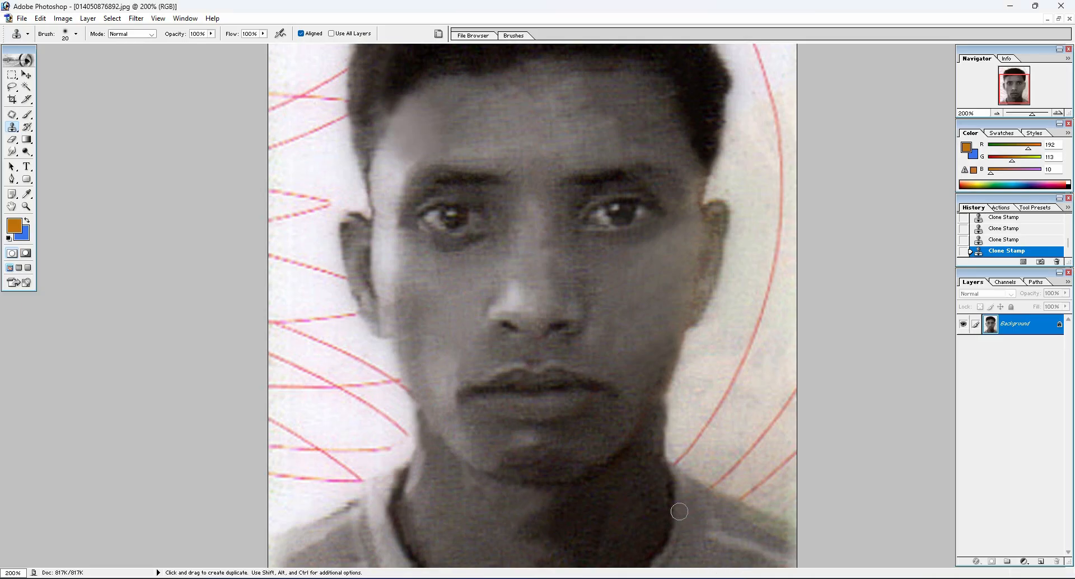
Save the retouched portrait to the Desktop as a maximum-quality JPEG named 67655
key("ctrl+minus")
key("ctrl+minus")
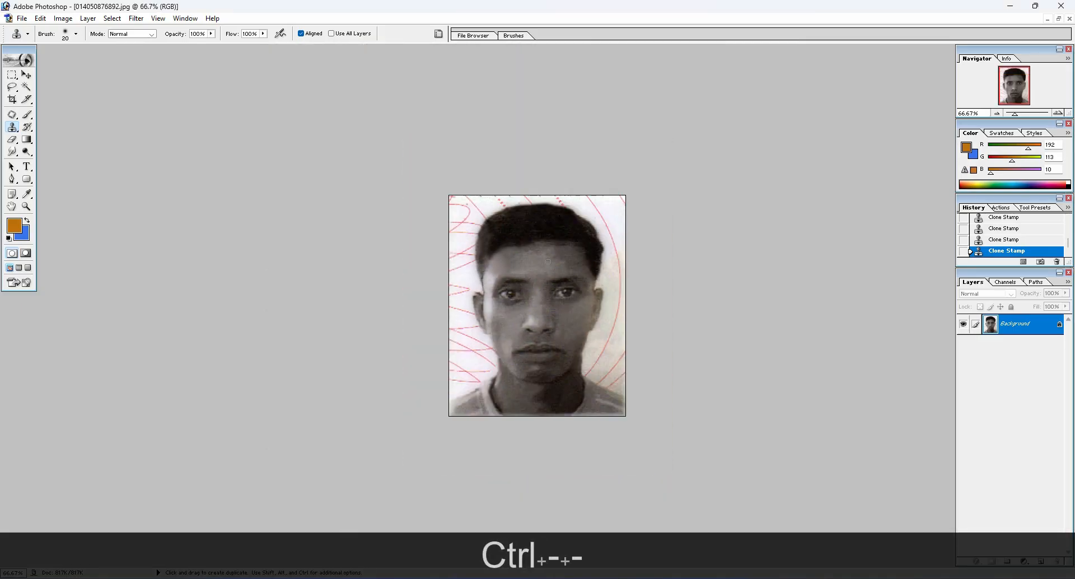
key("ctrl+shift+s")
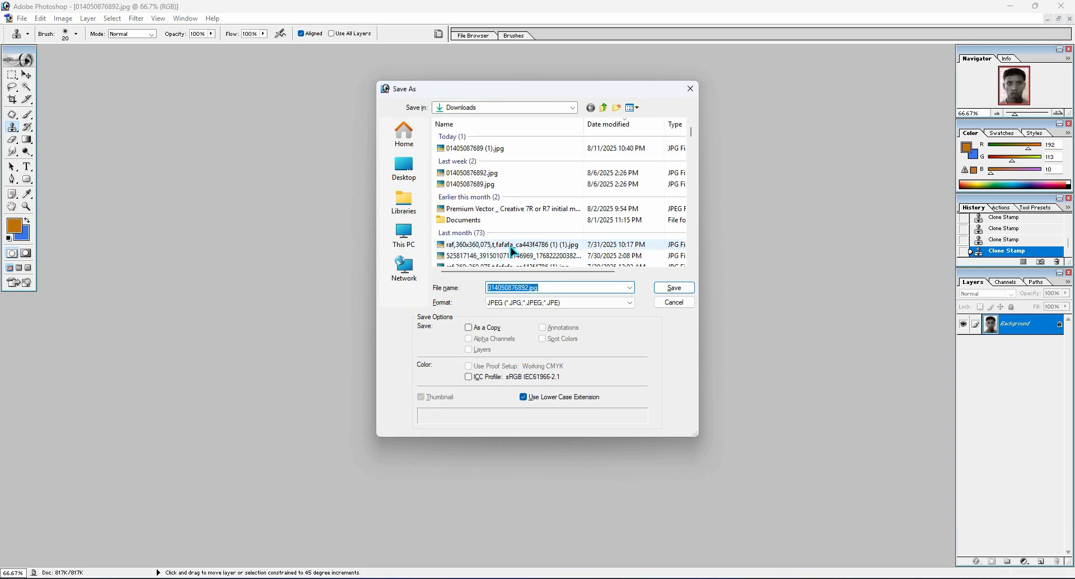
left_click(409, 174)
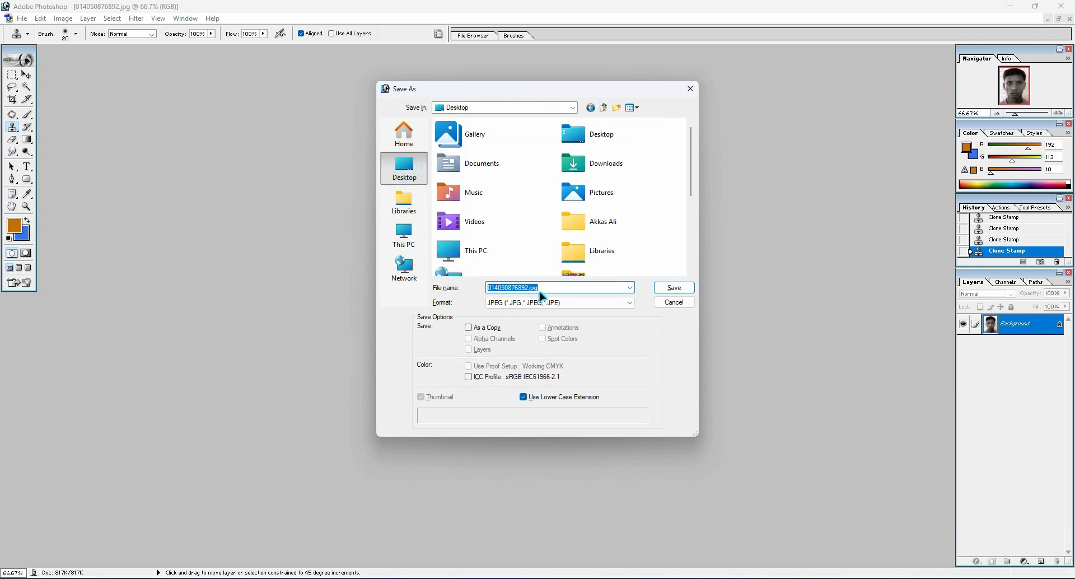
type("67655")
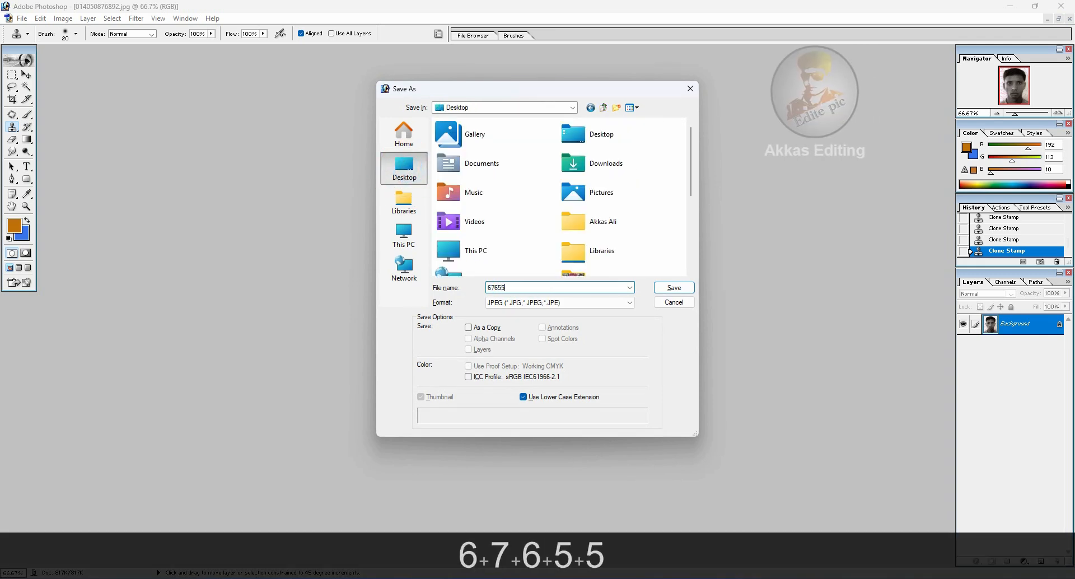
left_click(674, 287)
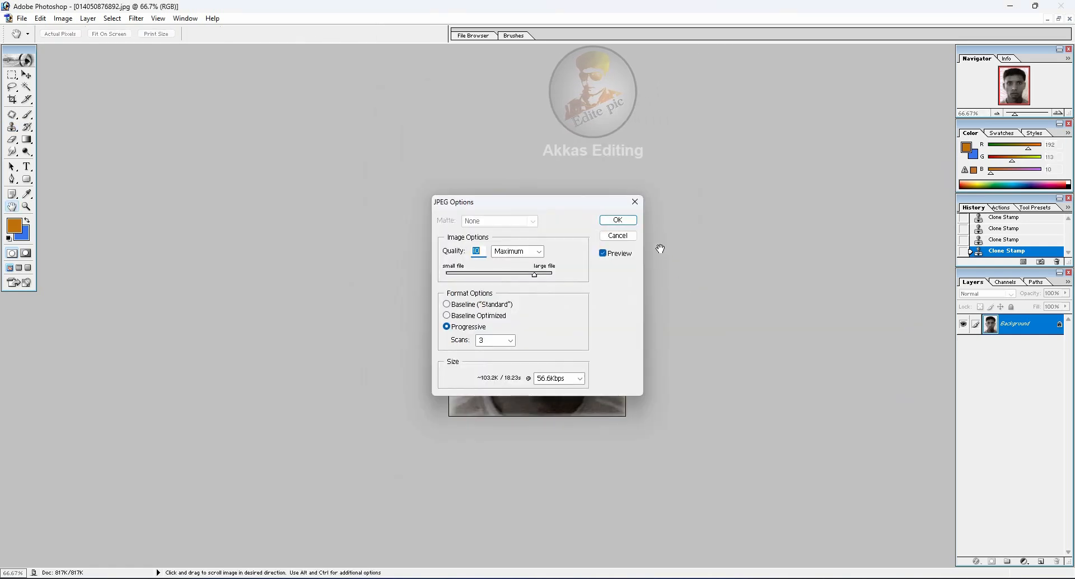
left_click(618, 220)
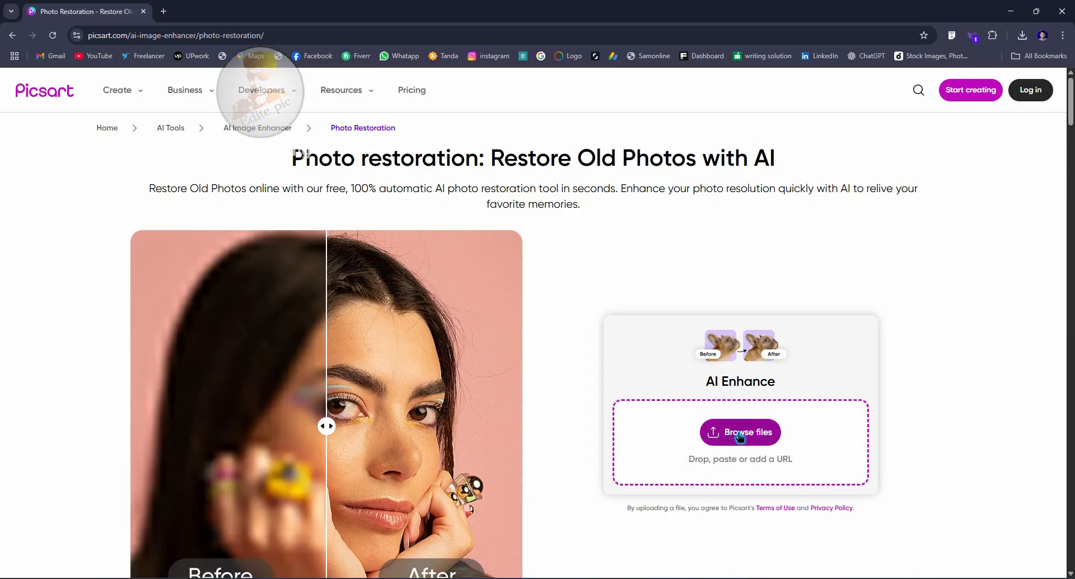
Switch to Chrome and upload 67655.jpg from the Desktop to Picsart's AI Enhance tool
left_click(739, 435)
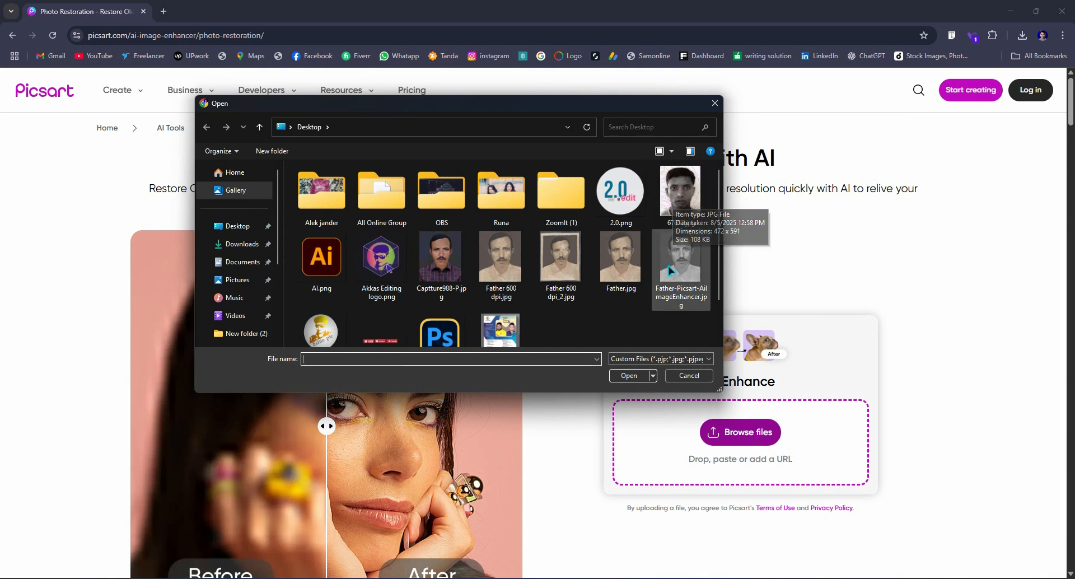
left_click(681, 197)
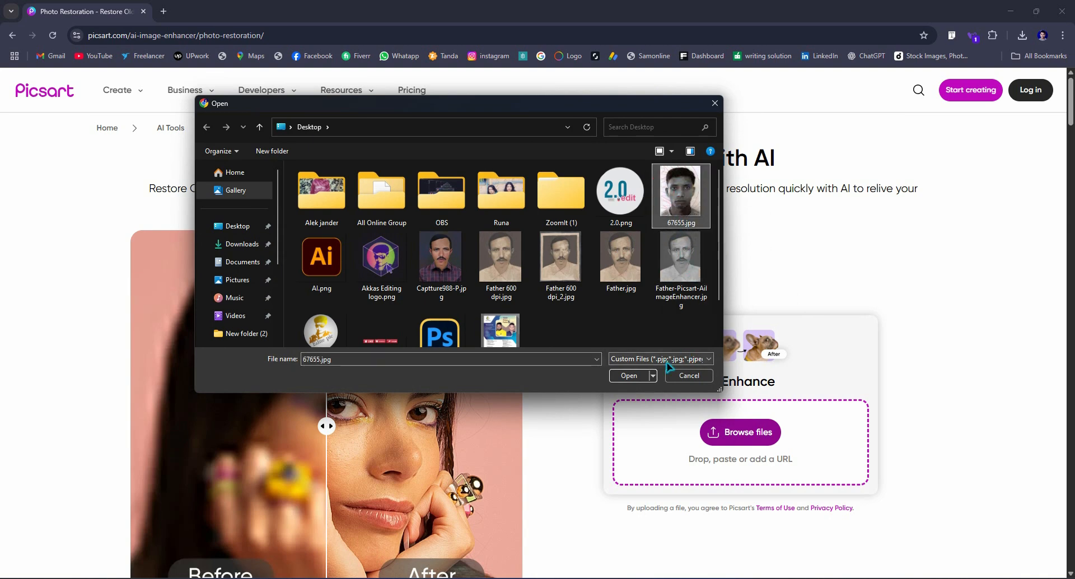
left_click(628, 375)
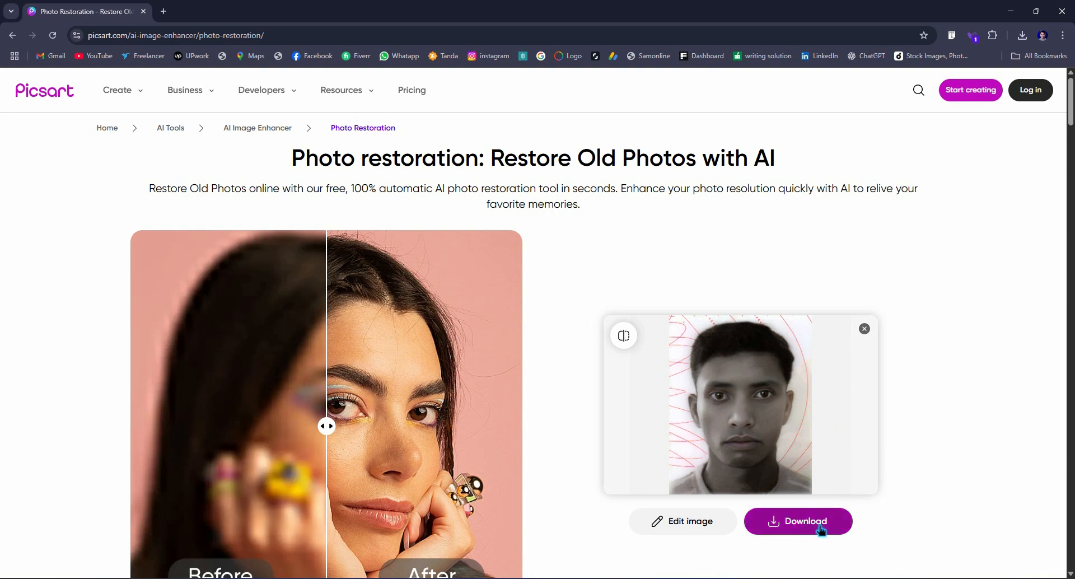
Download the free low-res 944 x 1182px version of the enhanced portrait and clear it from the Picsart page
left_click(801, 522)
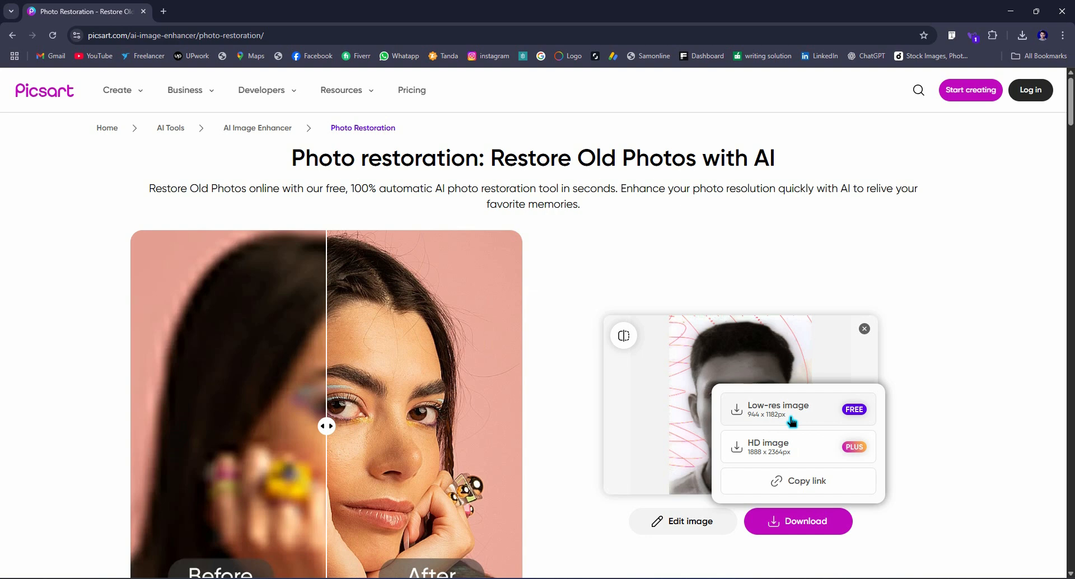
left_click(847, 417)
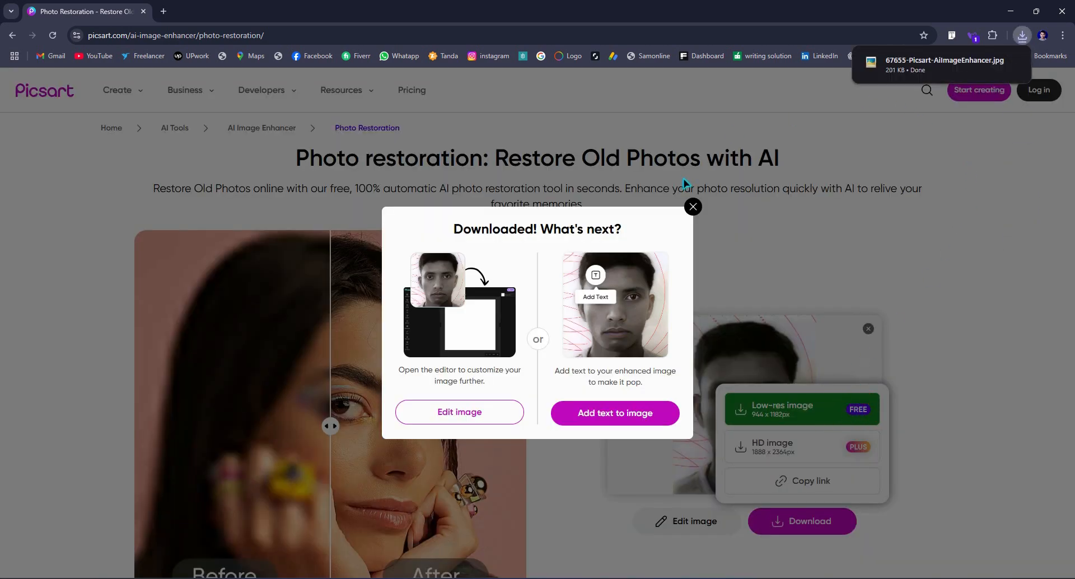
left_click(693, 207)
left_click(865, 330)
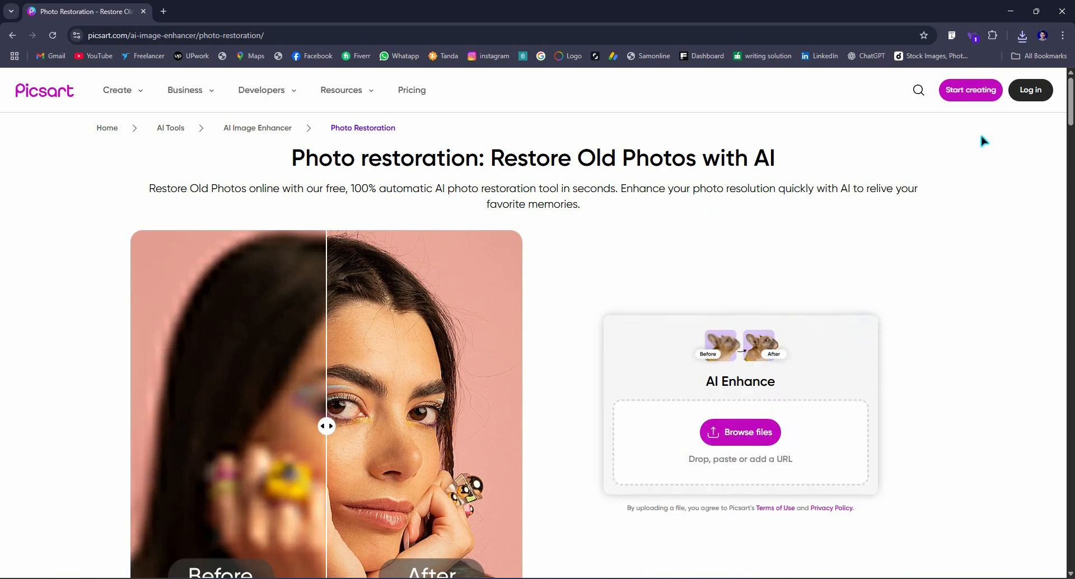
Preview the downloaded 67655-Picsart-AiImageEnhancer.jpg in the photo viewer, and close the viewer
left_click(1022, 35)
left_click(906, 84)
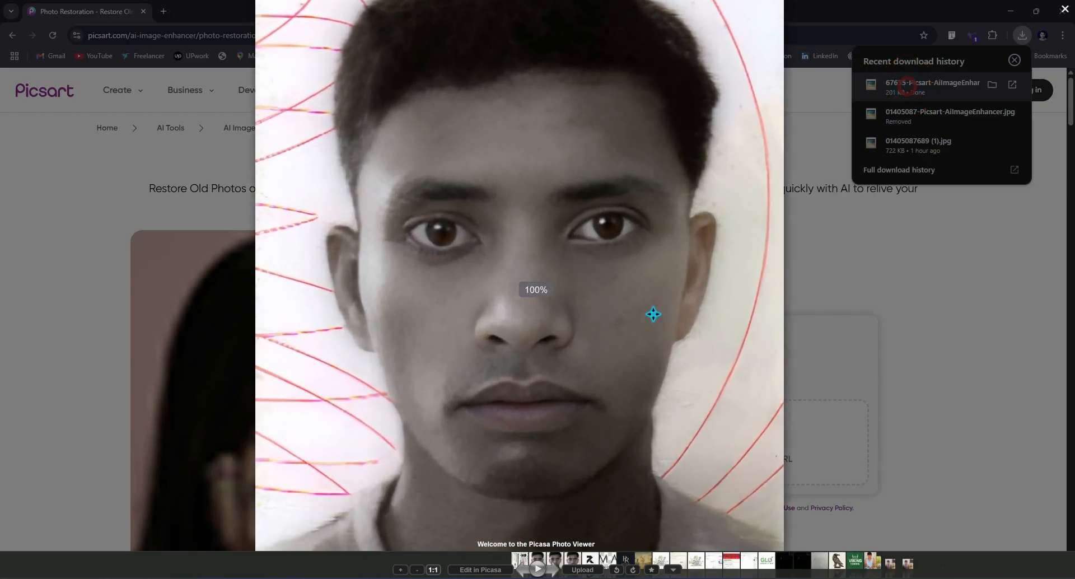
left_click(1065, 8)
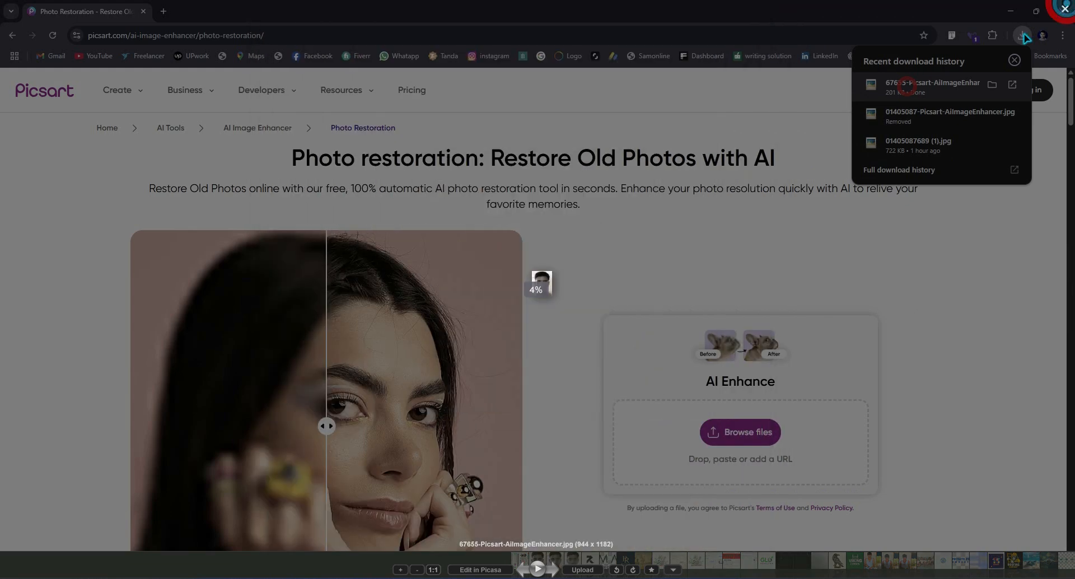
Open the downloaded 67655-Picsart-AiImageEnhancer.jpg from Chrome's recent downloads in Photoshop
left_click(1022, 36)
left_click_drag(941, 84, 627, 571)
left_click_drag(726, 573, 736, 576)
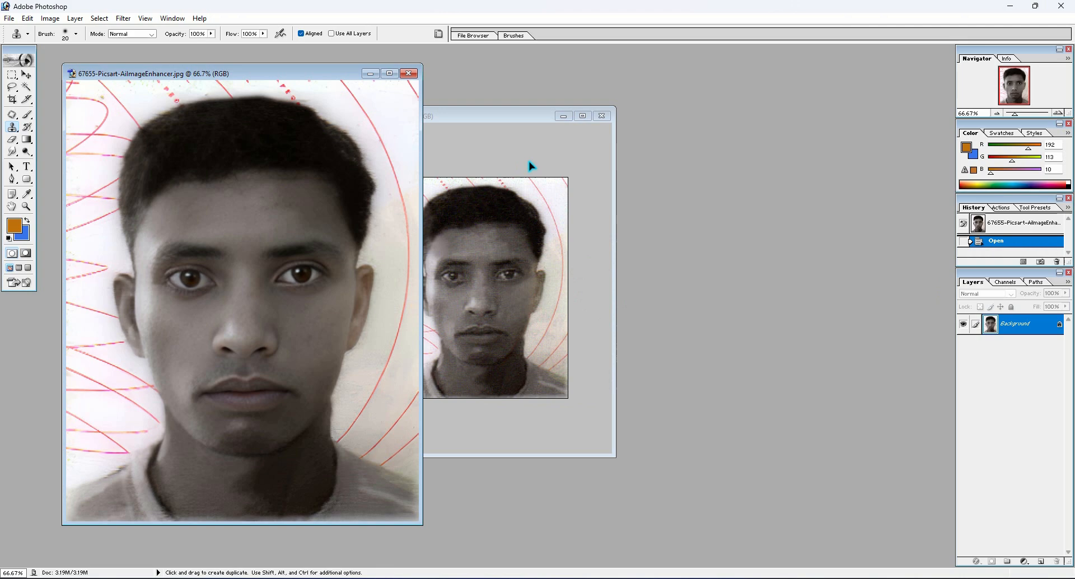
Enlarge the 67655.jpg document window and magnify the unenhanced portrait beside the enhanced one for comparison
left_click(526, 116)
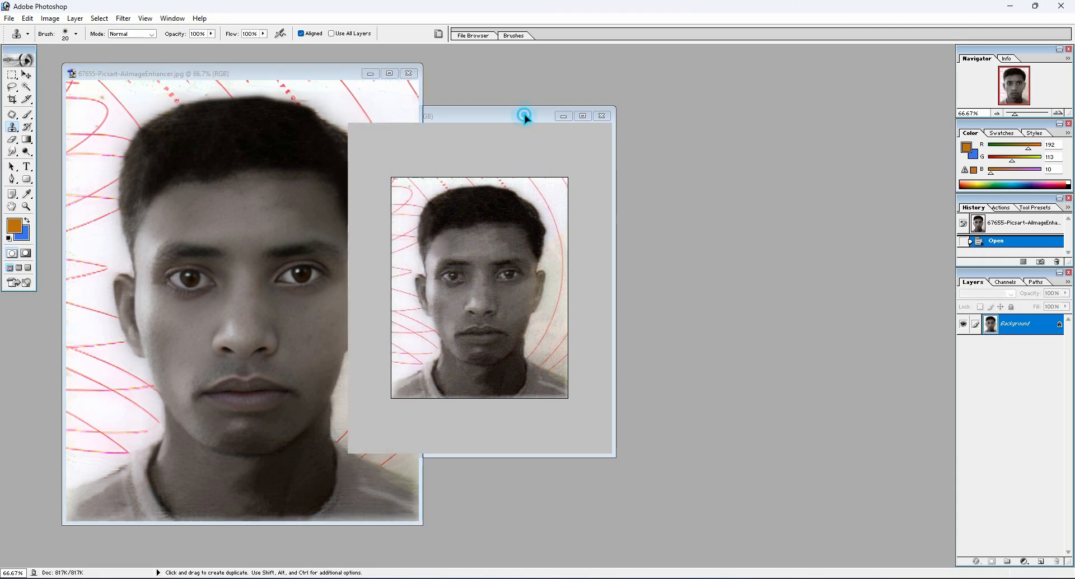
scroll(597, 239, "up", 5)
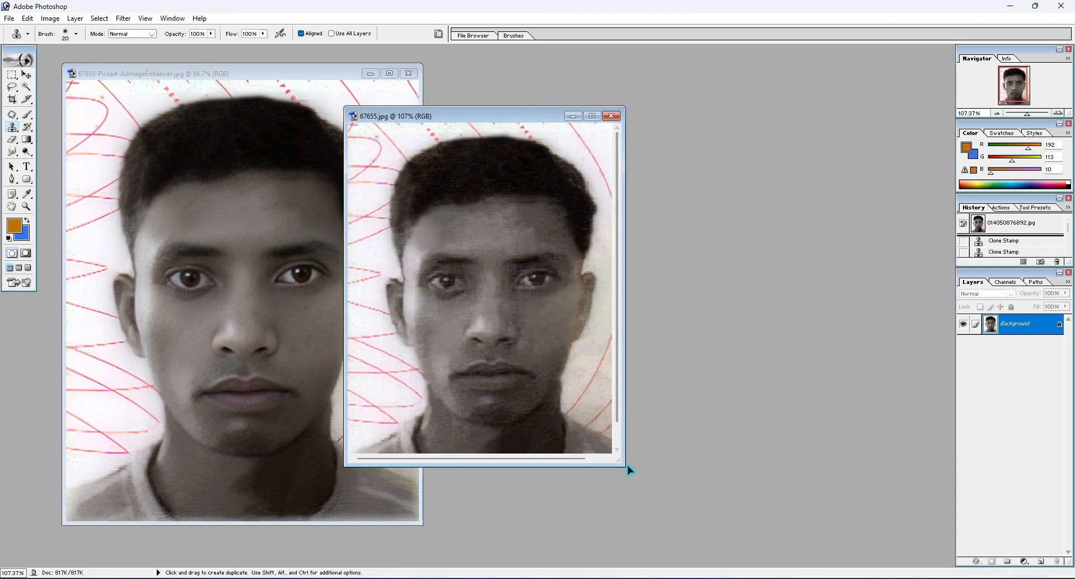
left_click_drag(622, 463, 850, 564)
scroll(676, 372, "up", 2)
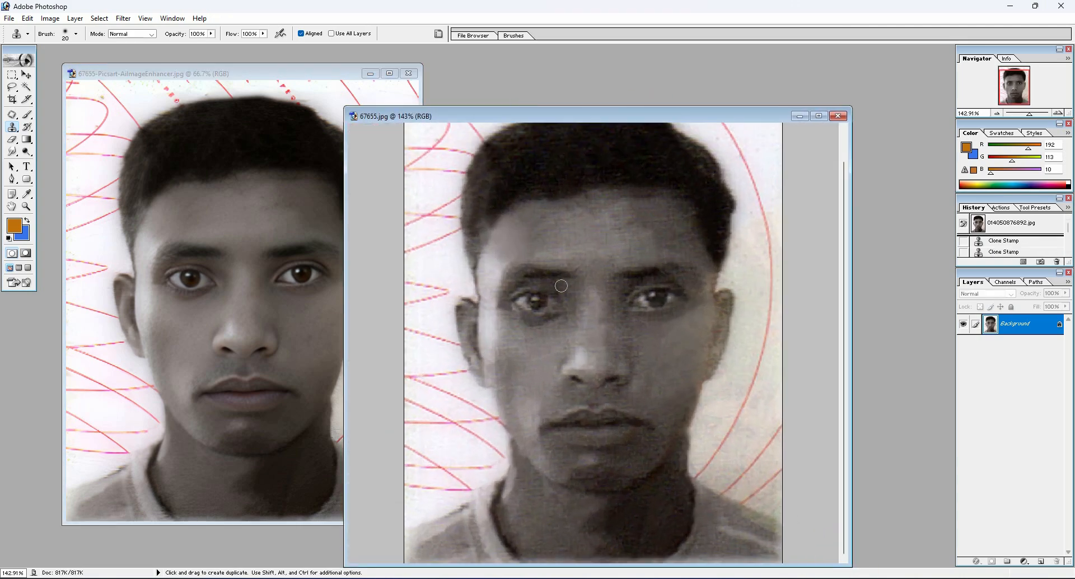
Examine the eyes, nose and mouth of the enhanced portrait up close, and return to the whole photo
left_click(203, 174)
scroll(203, 174, "up", 1)
key("ctrl+equal")
key("ctrl+equal")
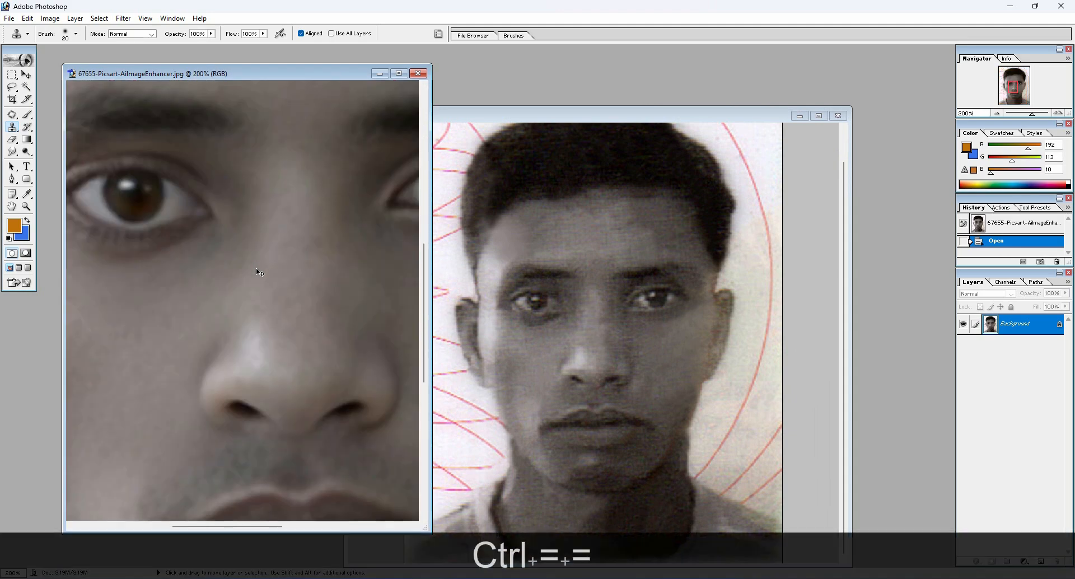
key("space")
left_click_drag(270, 343, 220, 219)
left_click_drag(249, 298, 263, 273)
left_click_drag(239, 185, 281, 295)
key("ctrl+minus")
key("ctrl+minus")
key("ctrl+minus")
key("ctrl+minus")
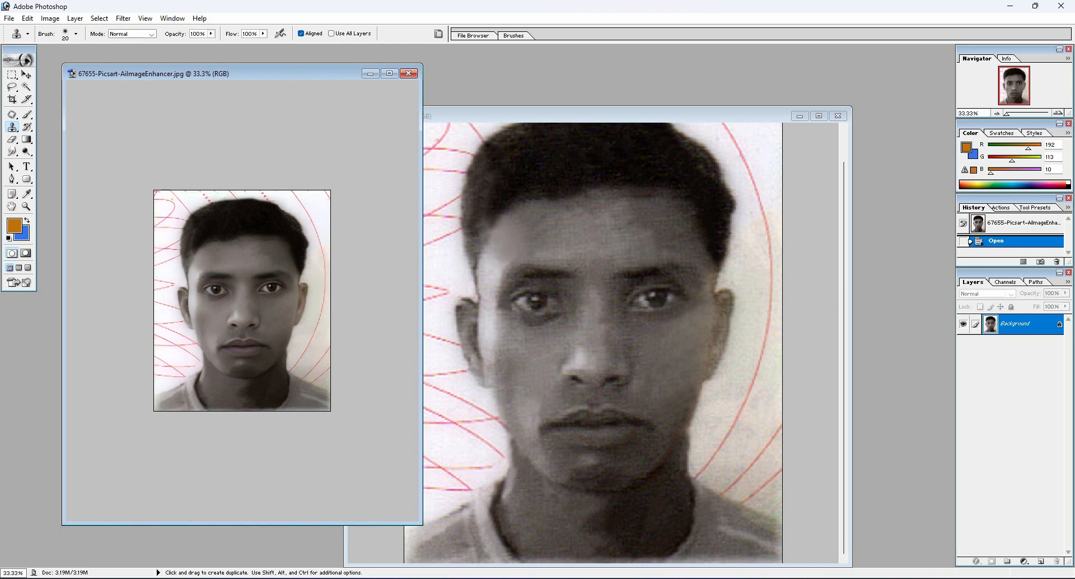
Place the enhanced and unenhanced portraits side by side at matching display sizes to compare them
left_click_drag(300, 77, 330, 75)
left_click(711, 203)
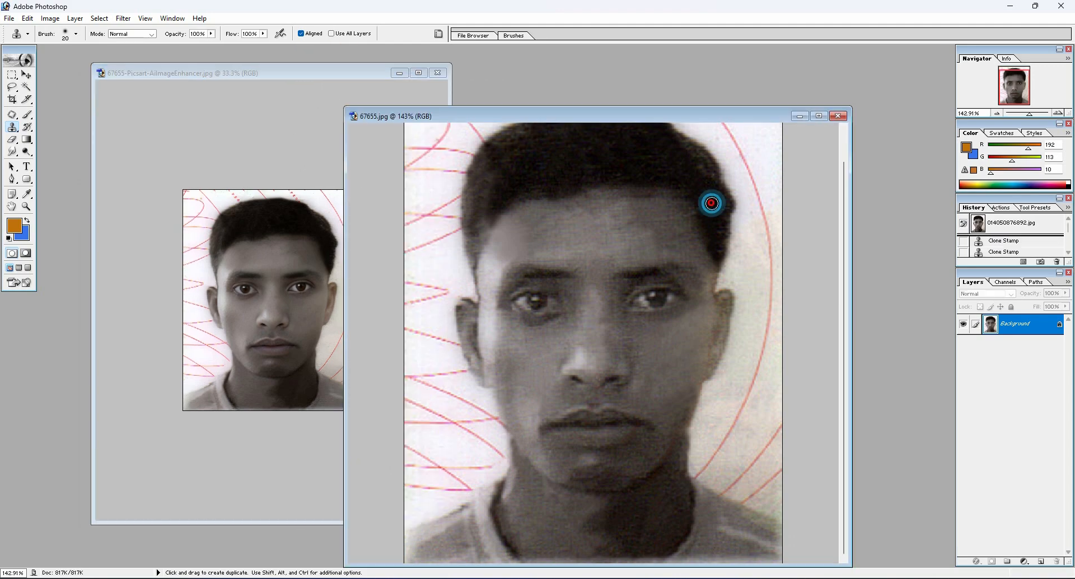
key("ctrl+minus")
key("ctrl+minus")
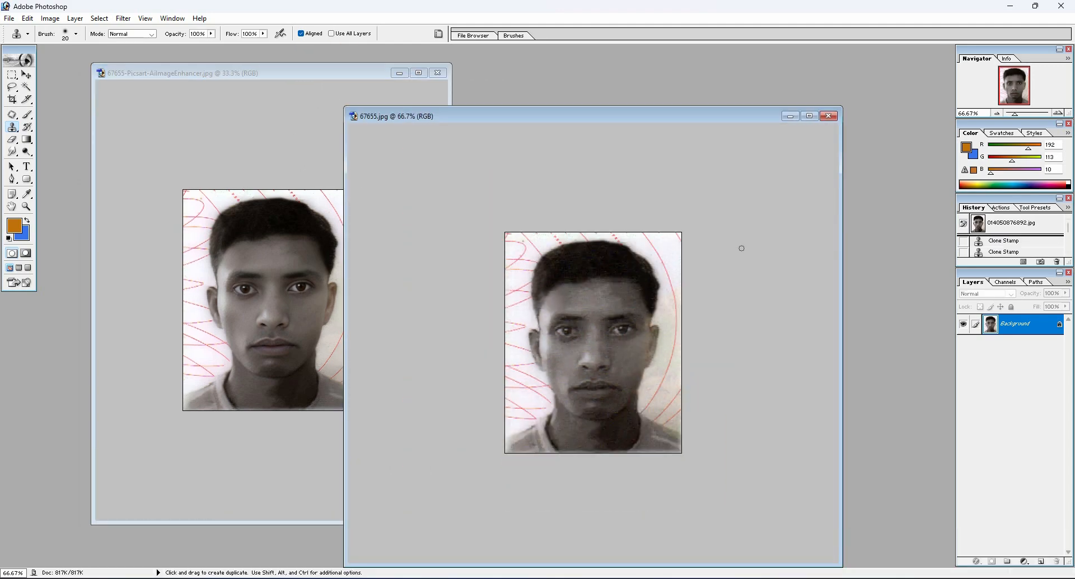
left_click_drag(638, 119, 744, 85)
left_click(333, 73)
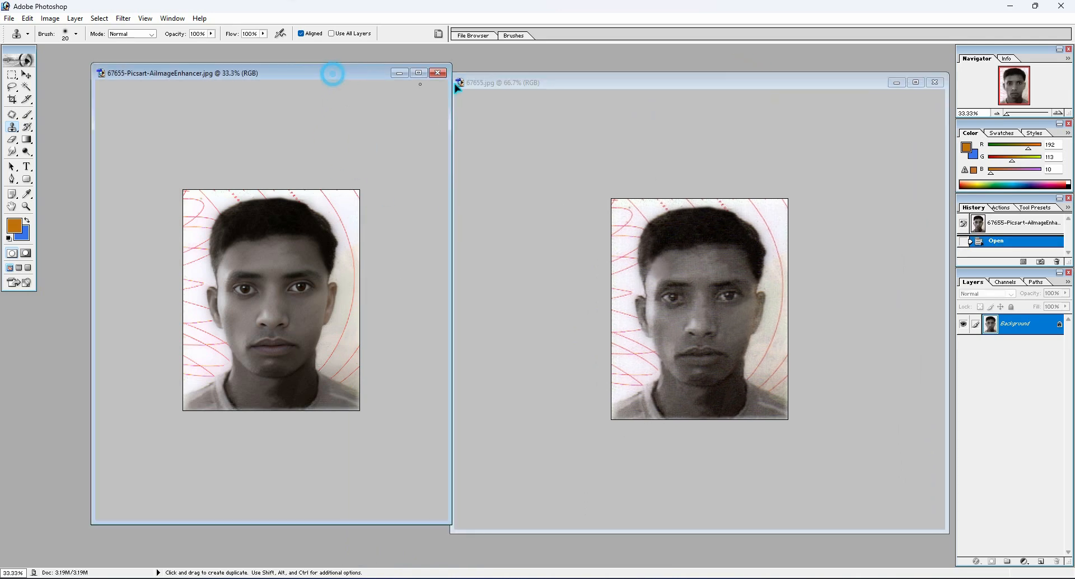
Show the enhanced portrait in full screen mode with the menu bar at 66.67% zoom
left_click_drag(358, 74, 578, 98)
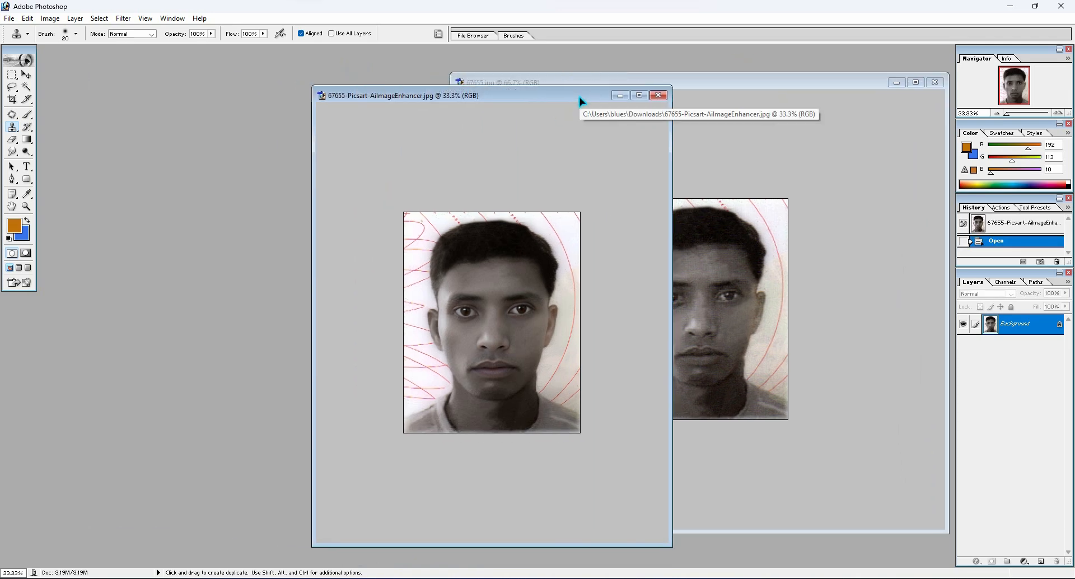
key("ctrl+equal")
key("ctrl+equal")
key("f")
key("space")
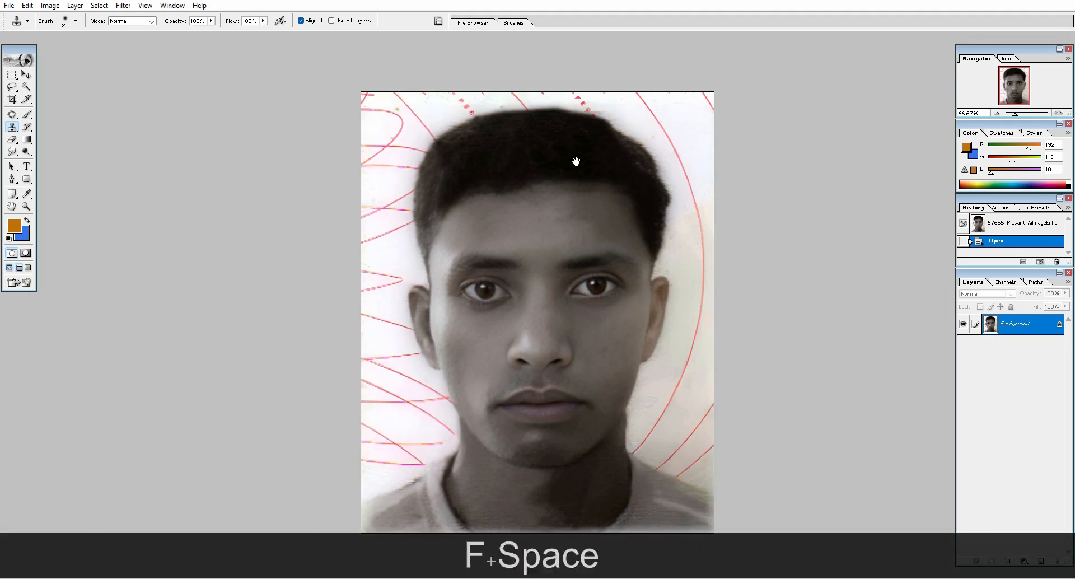
key("ctrl")
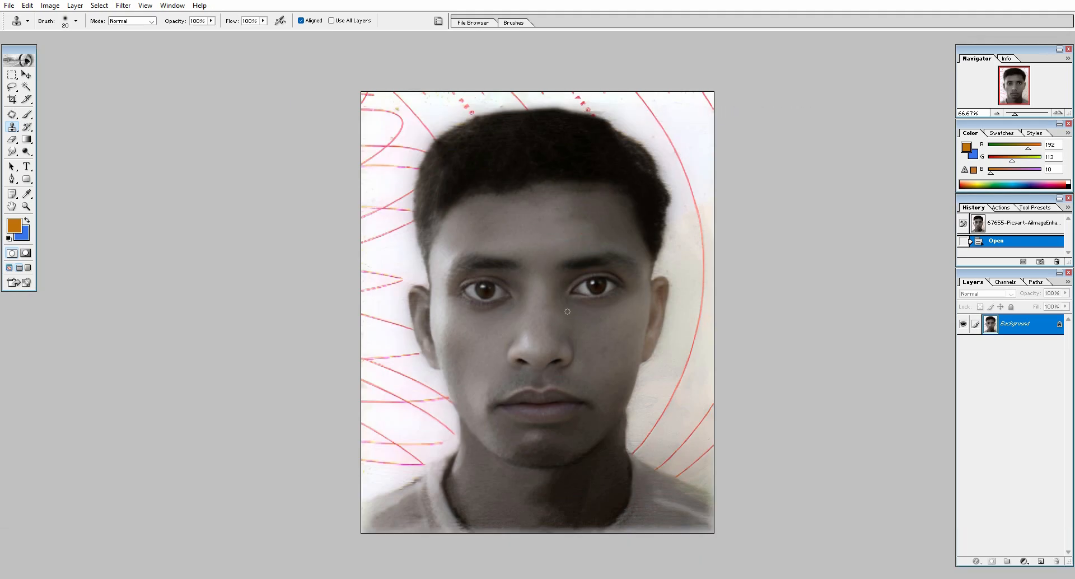
Start a Pen tool path at the photo's left edge and trace over the shoulder, neck and jaw to the earlobe
left_click(12, 179)
left_click(48, 174)
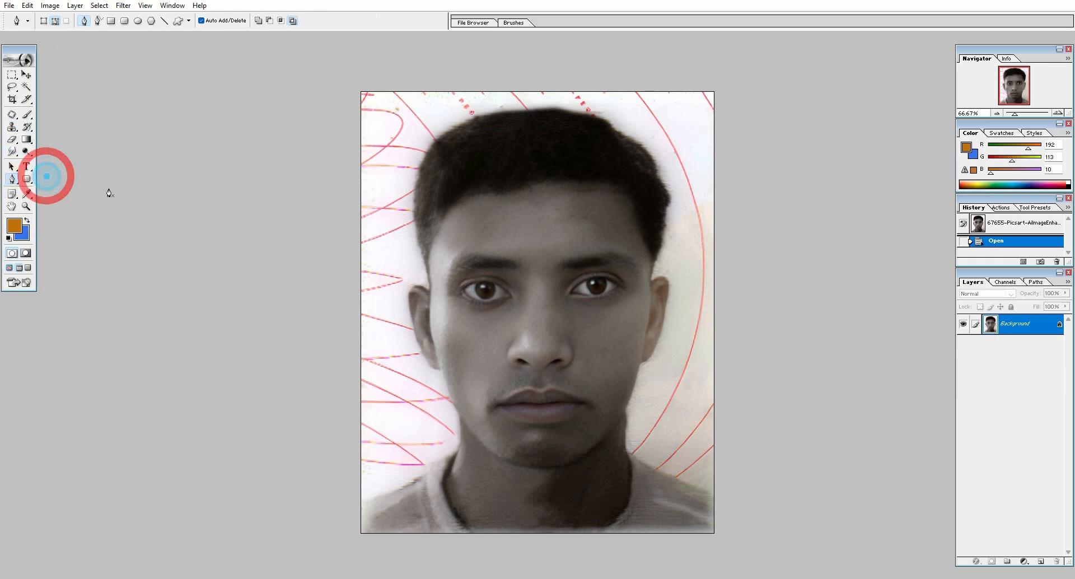
left_click(359, 506)
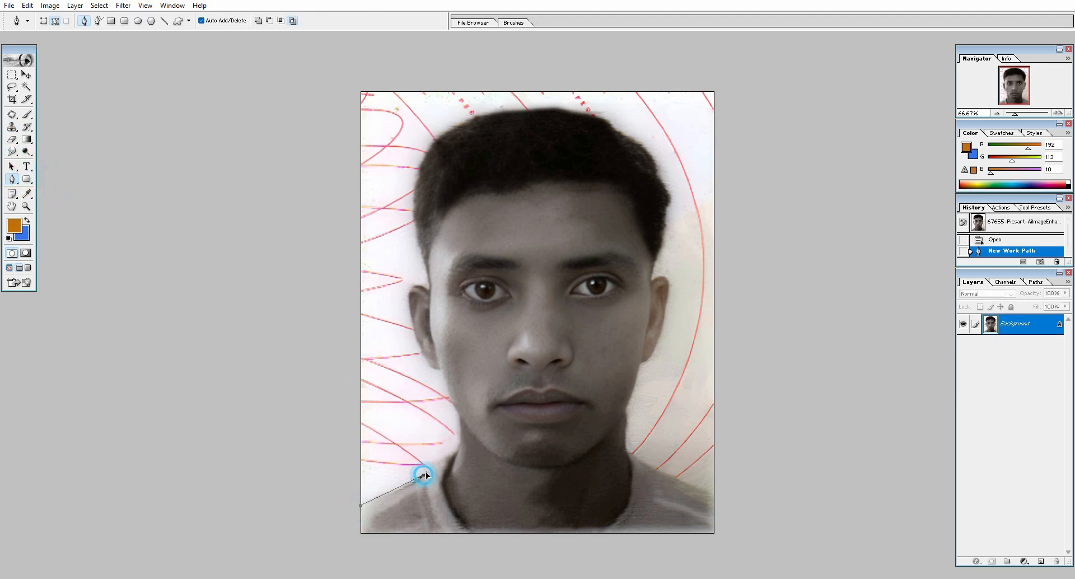
left_click_drag(425, 475, 433, 466)
left_click(459, 446)
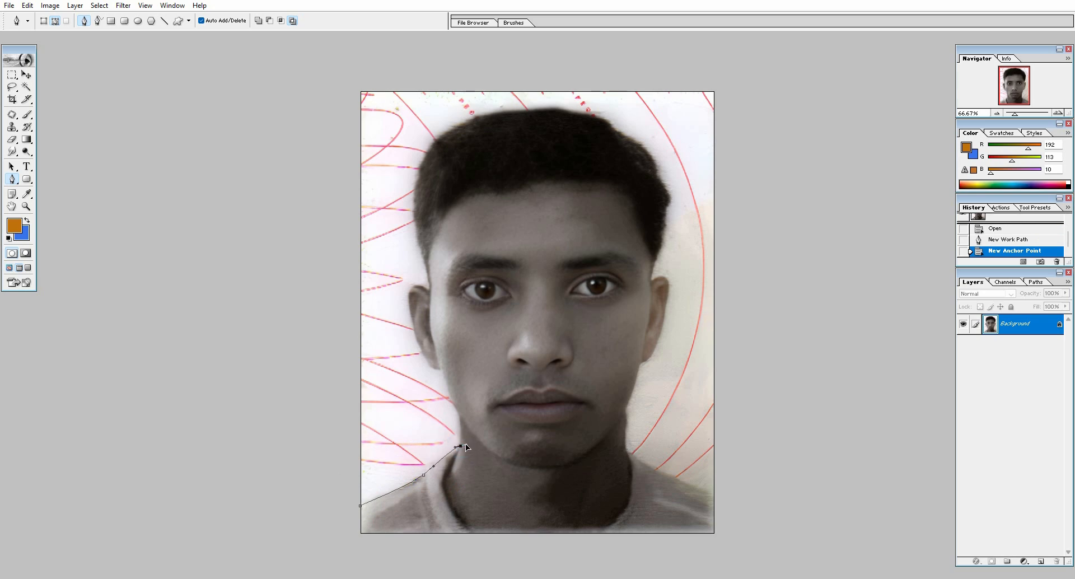
left_click(459, 446, "alt")
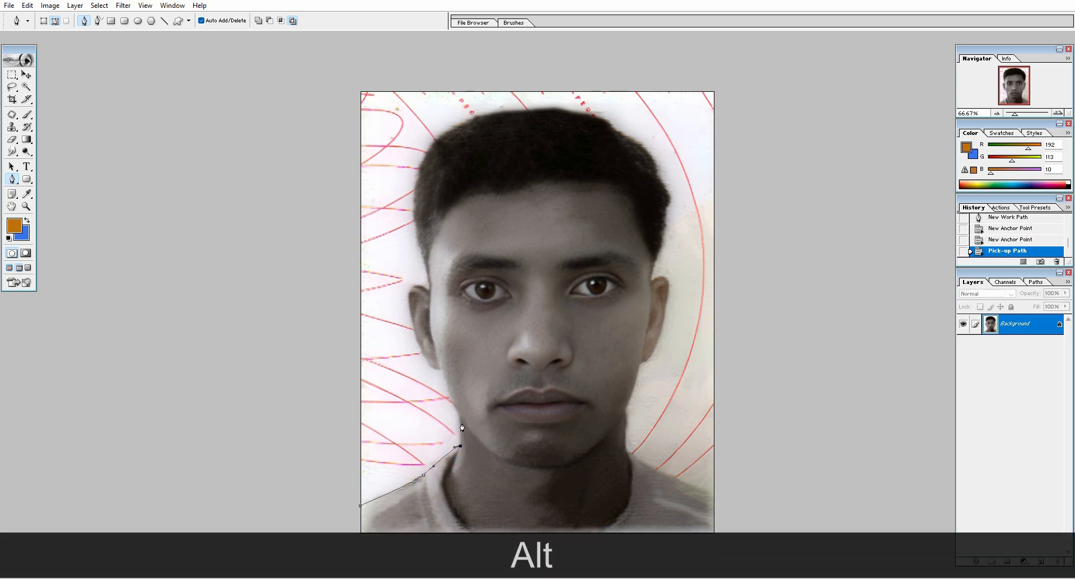
left_click(460, 418)
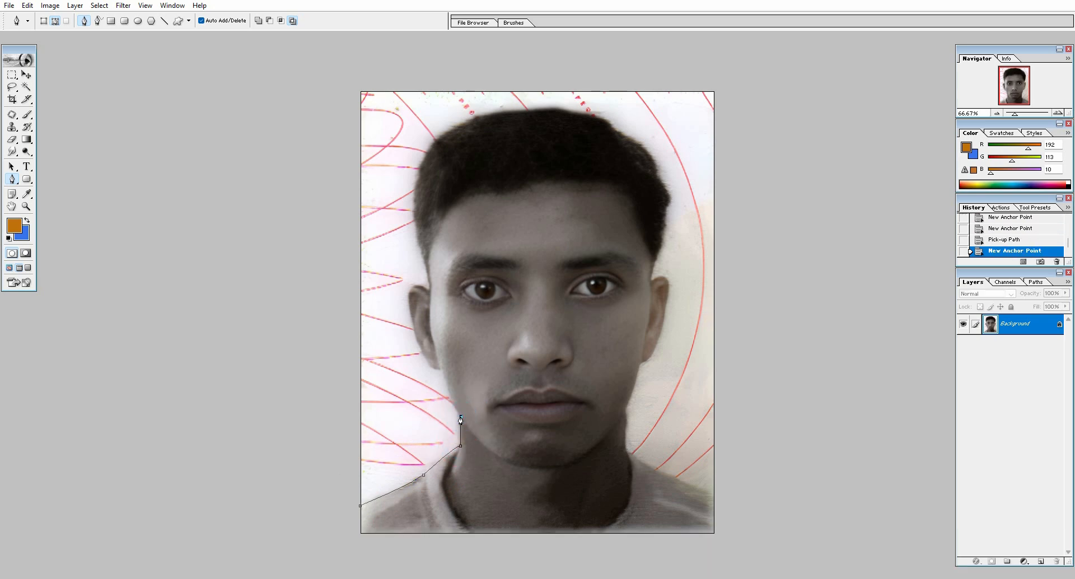
left_click_drag(441, 371, 455, 304)
left_click(441, 369, "alt")
Extend the pen path around the ear on the photo's left and over the hair down to the opposite ear
left_click(414, 319, "alt")
left_click(428, 289, "alt")
left_click_drag(422, 258, 413, 231)
left_click_drag(471, 120, 541, 95)
left_click_drag(607, 121, 633, 139)
left_click(607, 121, "alt")
left_click_drag(655, 161, 660, 169)
left_click_drag(651, 278, 624, 364)
left_click(651, 278, "alt")
Continue the pen path around the outline of the ear on the photo's right side to its lobe
key("ctrl+=")
left_click_drag(691, 293, 609, 240)
left_click_drag(715, 211, 722, 206)
left_click_drag(730, 256, 716, 304)
left_click_drag(695, 335, 673, 334)
left_click(695, 335, "alt")
Trace the pen path down the jaw and neck and over the shoulder to the photo's right edge, redoing the first jaw anchor
left_click_drag(671, 407, 663, 421)
key("ctrl+z")
left_click_drag(691, 341, 686, 360)
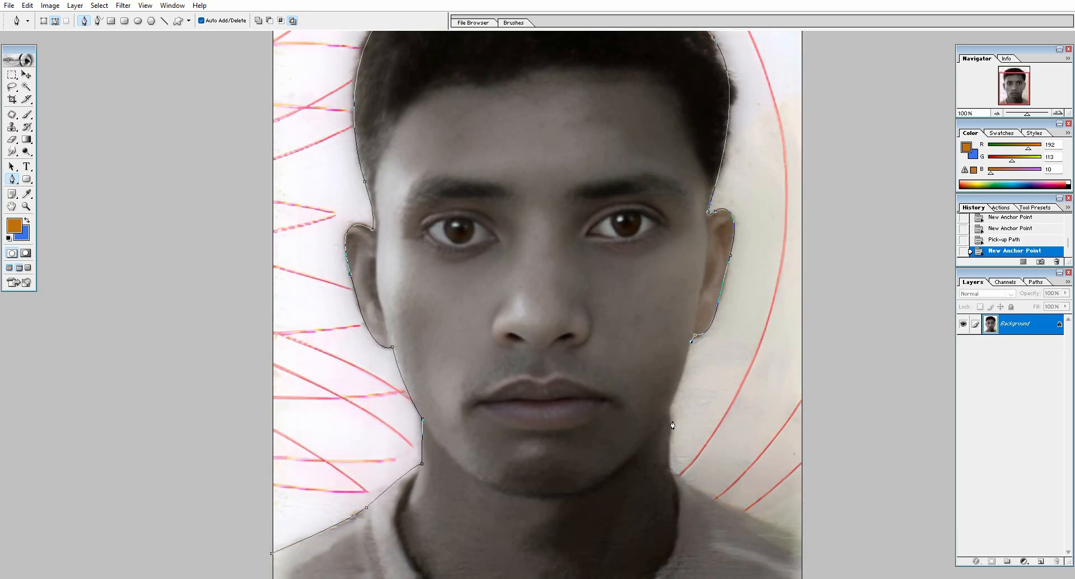
left_click_drag(669, 408, 661, 424)
left_click(674, 470)
left_click_drag(800, 538, 877, 566)
Route the pen path around the outside of the photo and convert it into a selection of the background
key("ctrl+minus")
key("ctrl+minus")
key("ctrl+minus")
left_click_drag(805, 300, 794, 278)
left_click_drag(724, 173, 693, 151)
left_click_drag(626, 115, 560, 113)
left_click_drag(393, 121, 330, 140)
left_click_drag(257, 177, 259, 223)
left_click_drag(287, 300, 306, 322)
left_click_drag(400, 399, 403, 398)
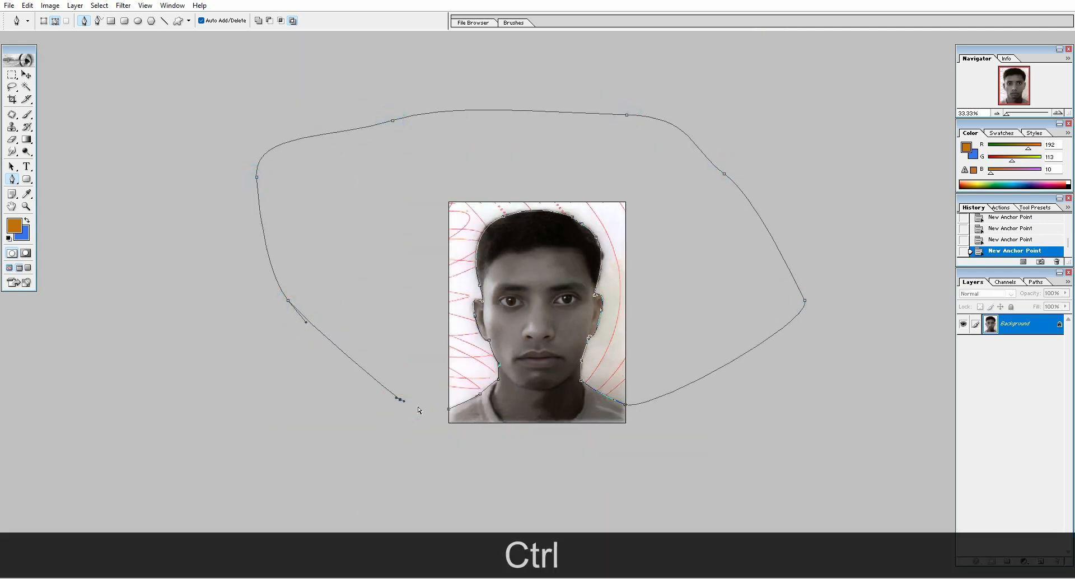
key("ctrl+Return")
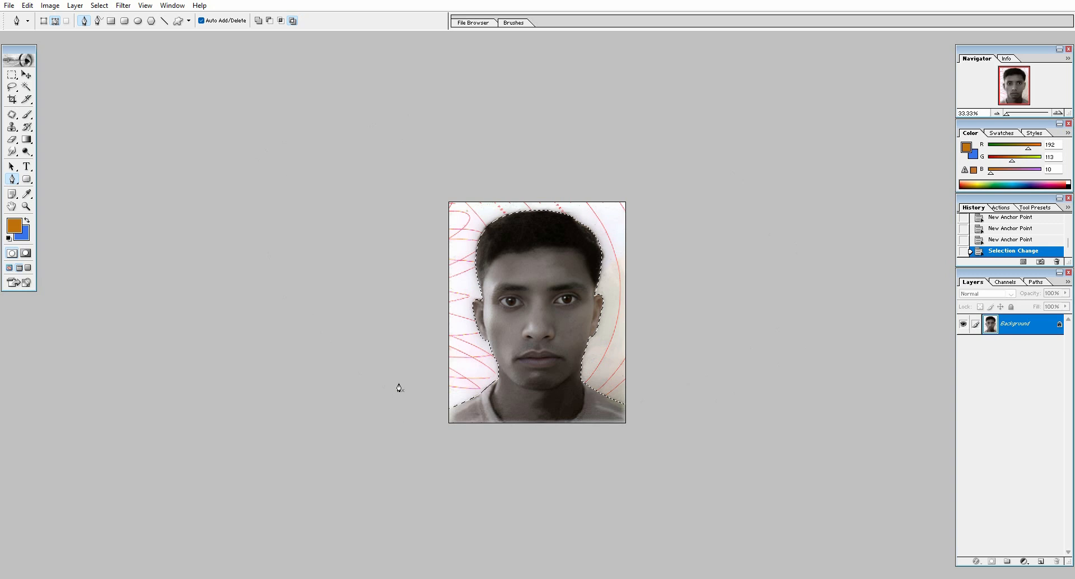
Feather the background selection around the portrait, accepting the offered feather radius
left_click(26, 87)
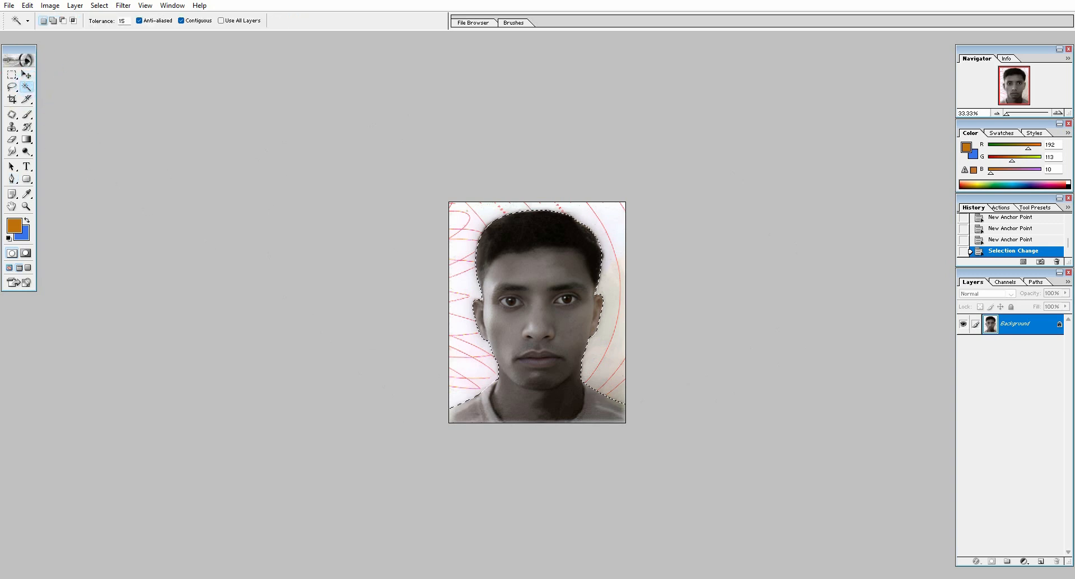
right_click(522, 254)
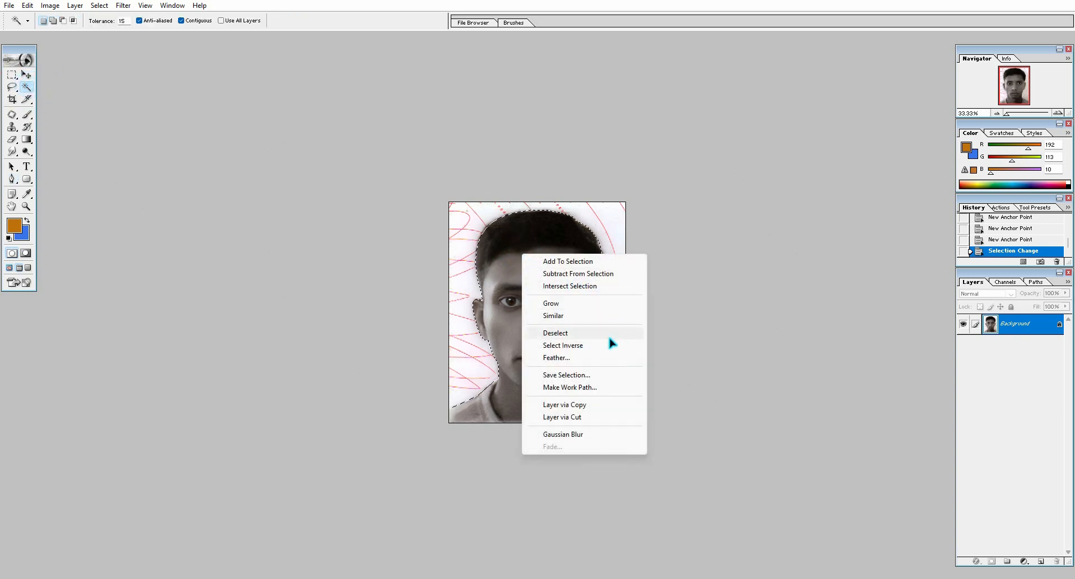
left_click(569, 362)
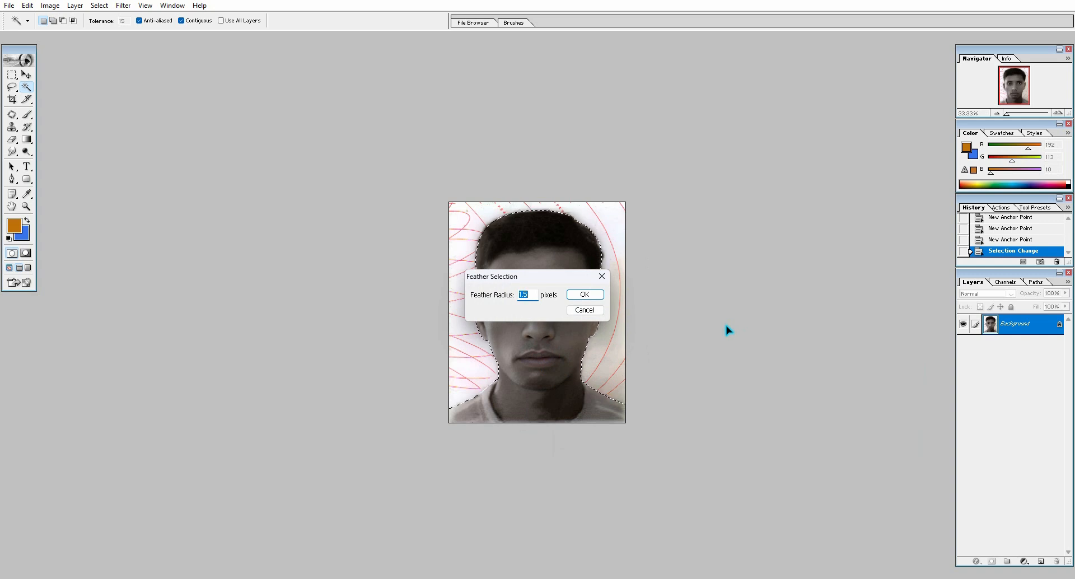
key("Return")
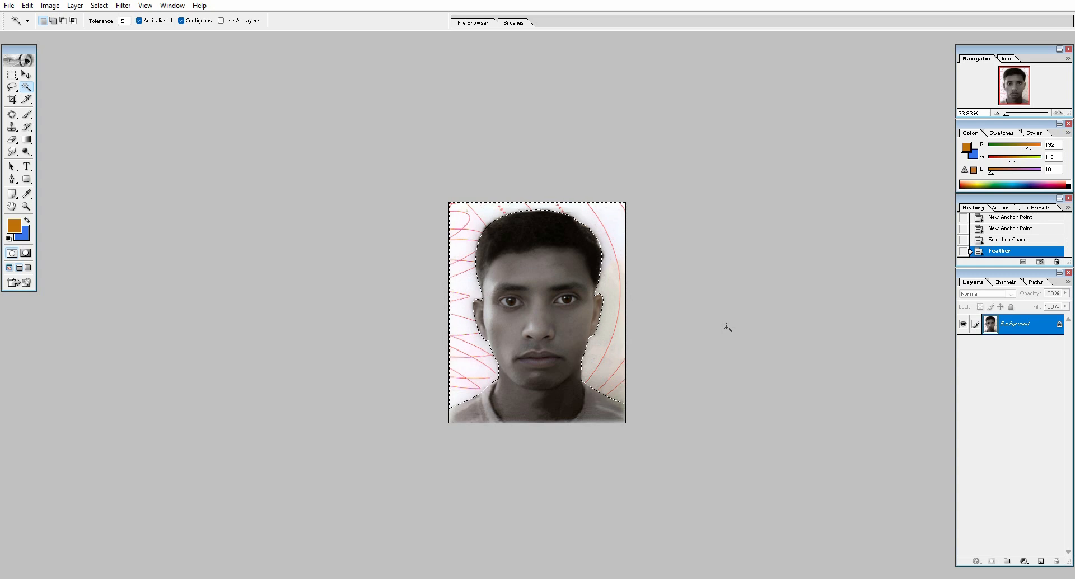
Confirm a blue background colour, fill the selected backdrop with it and deselect
left_click(23, 234)
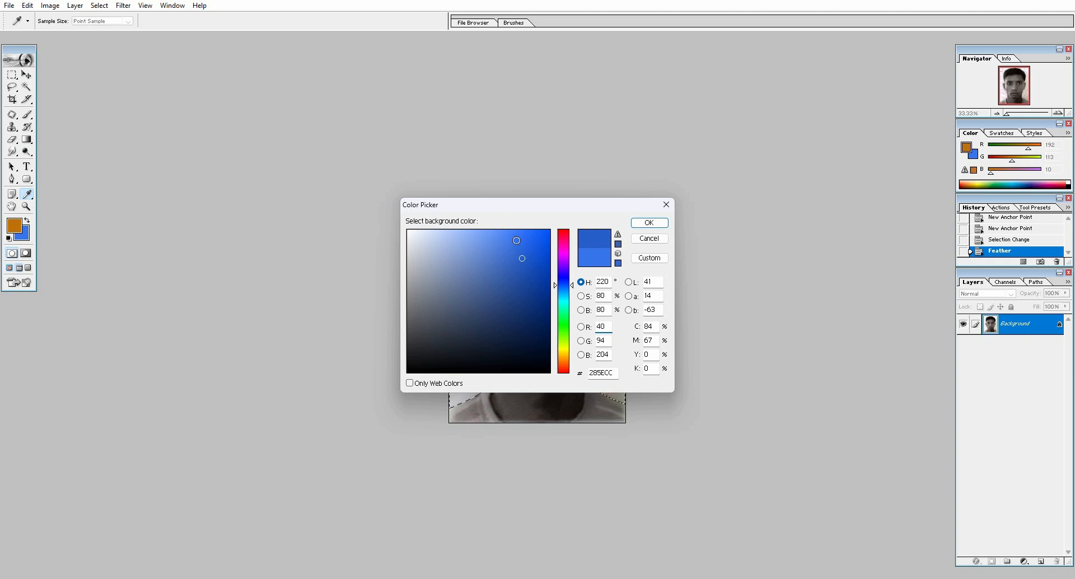
left_click(649, 223)
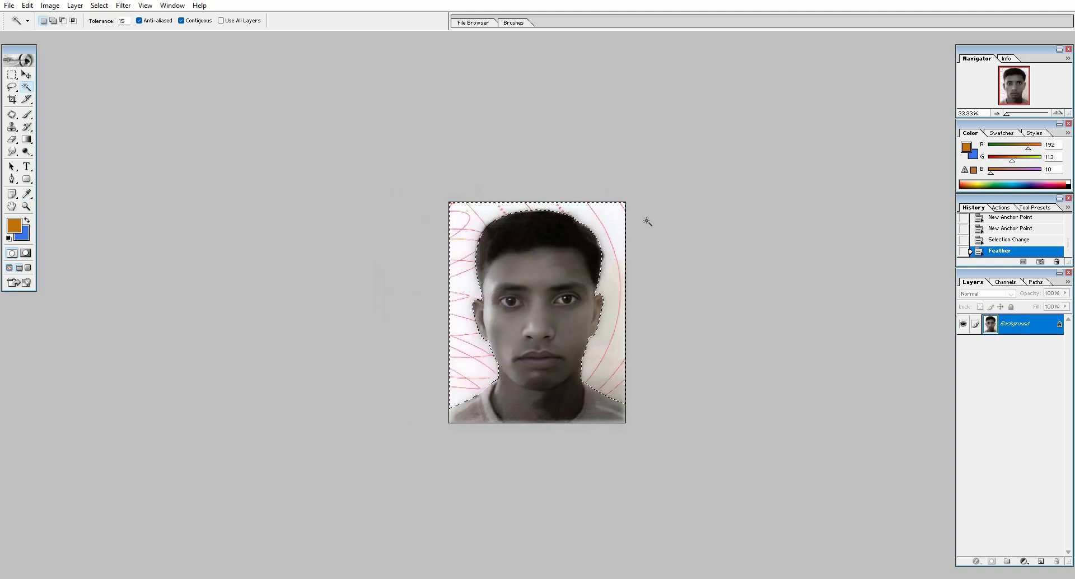
key("ctrl+BackSpace")
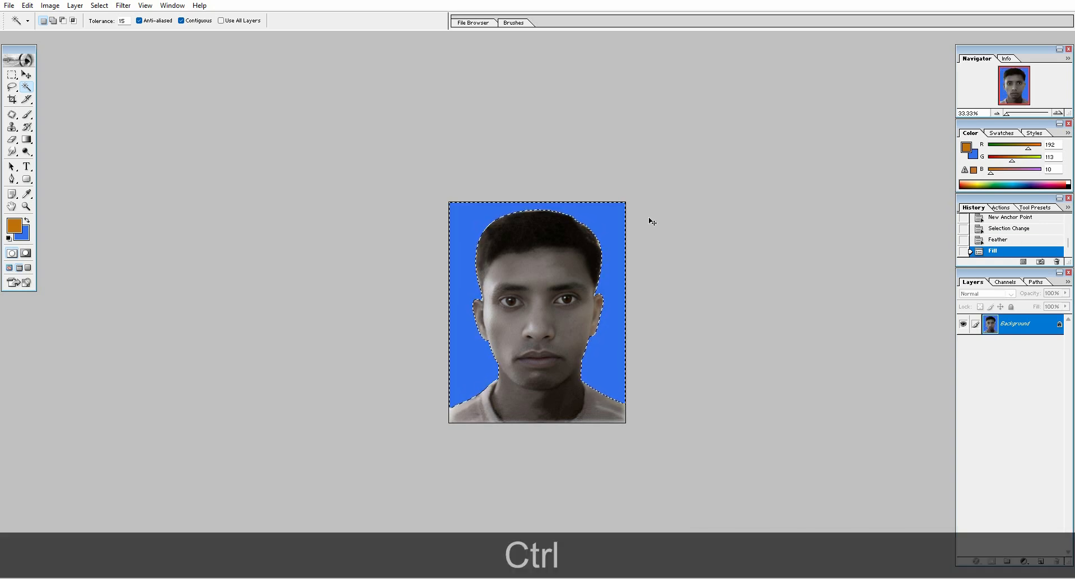
key("ctrl+d")
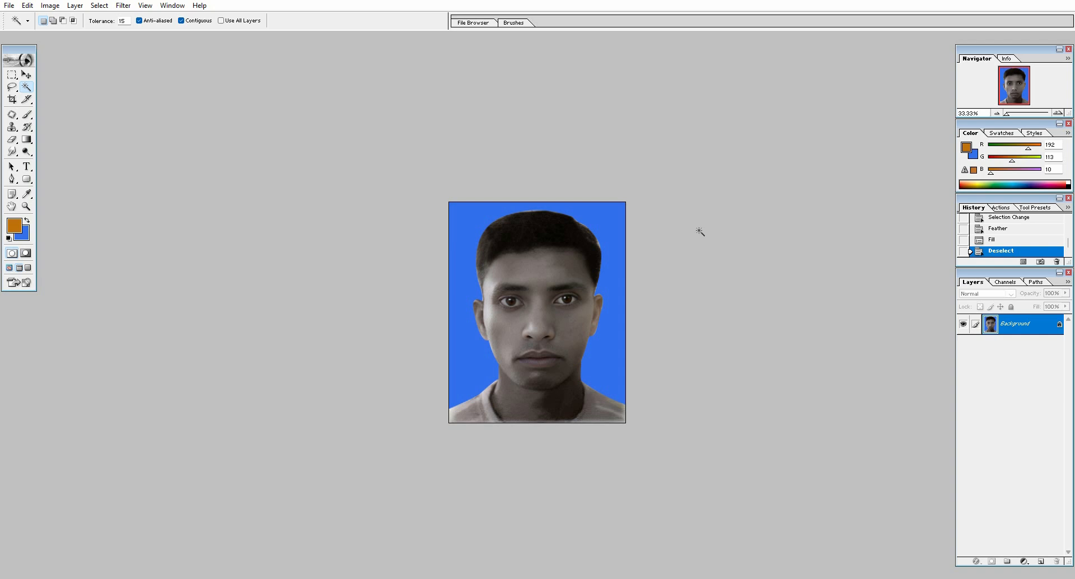
Add a new layer above the portrait and set the foreground colour to orange D37D0D
key("ctrl+equal")
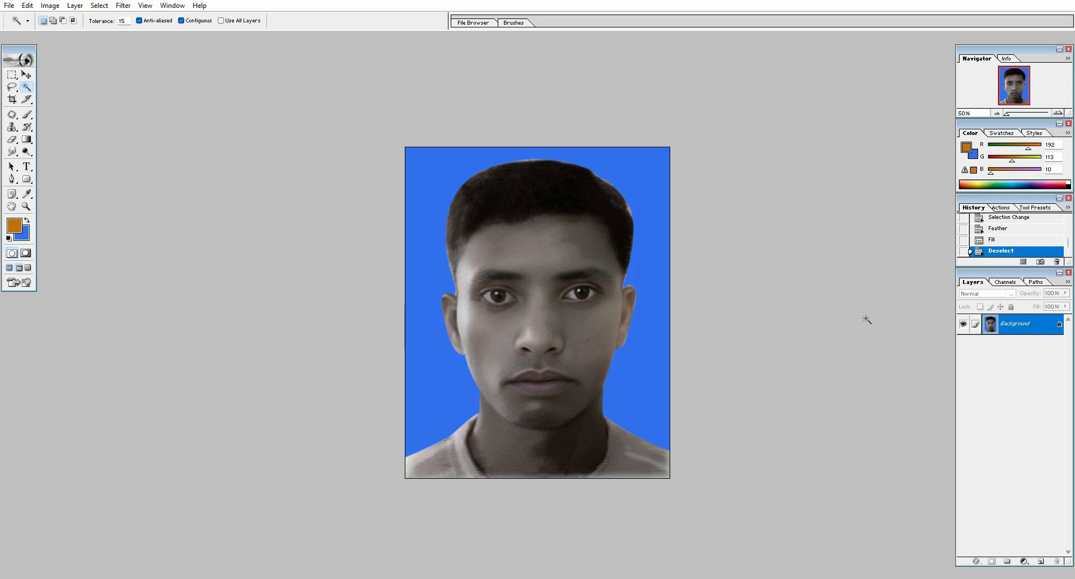
left_click(1041, 562)
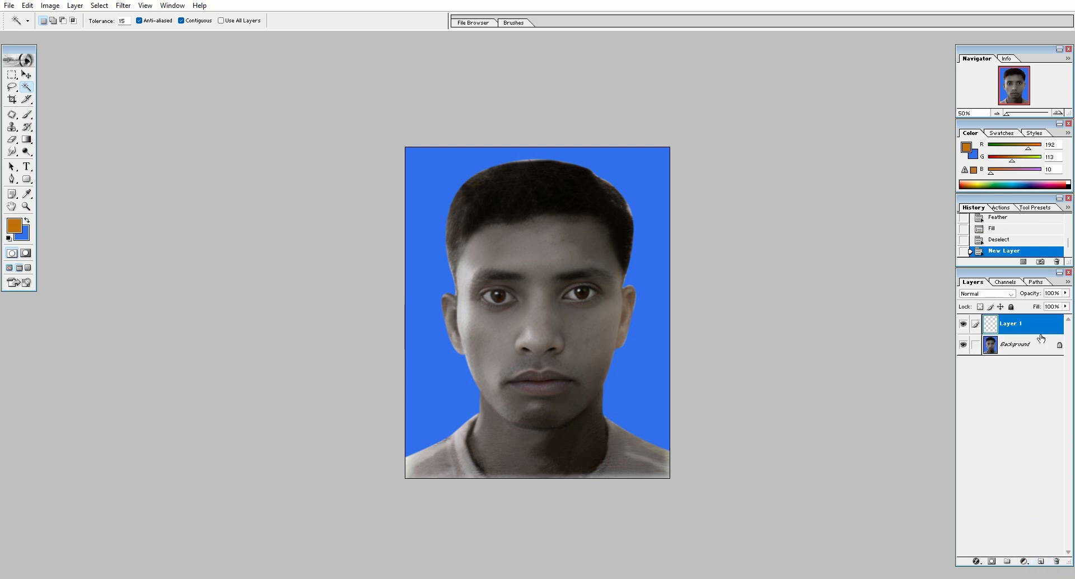
left_click(17, 227)
left_click(535, 250)
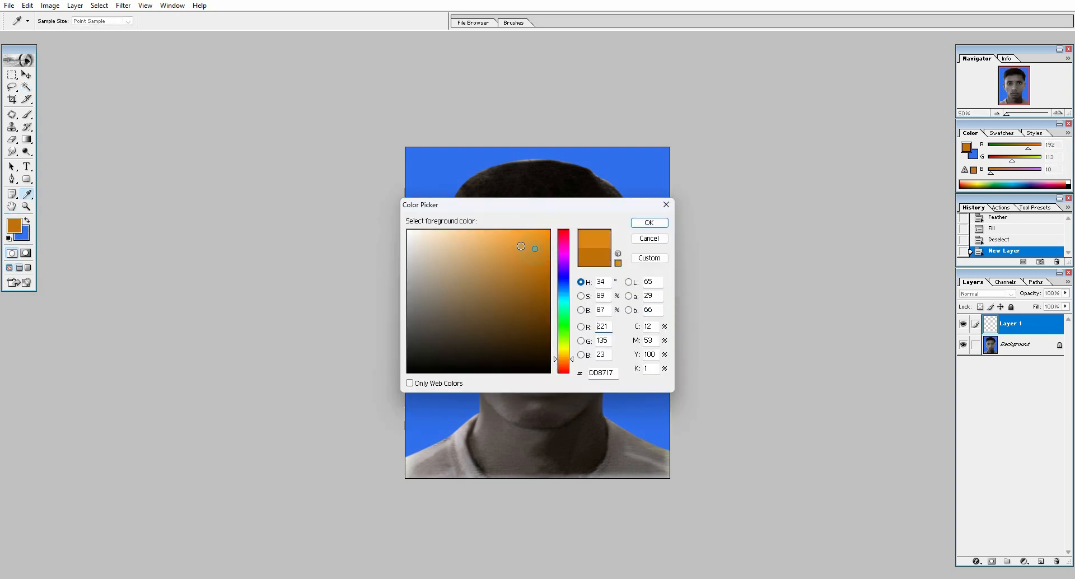
left_click(503, 242)
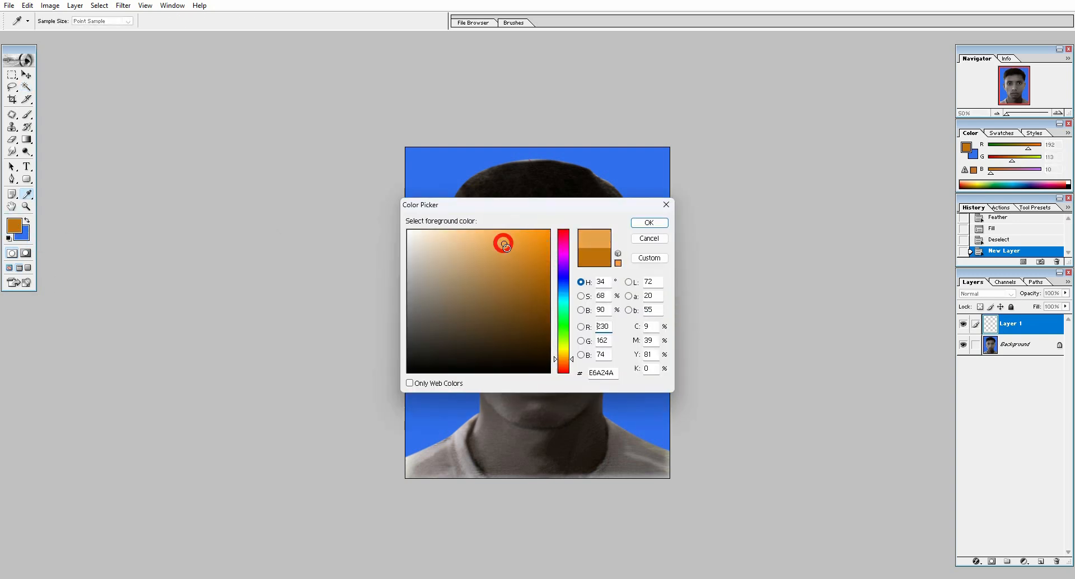
left_click_drag(523, 255, 541, 254)
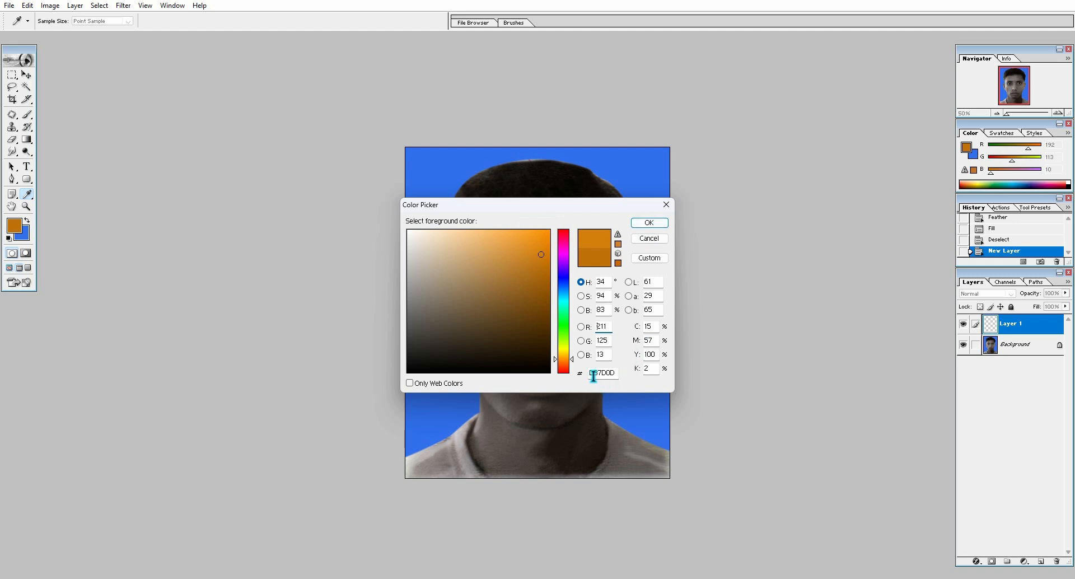
left_click(650, 224)
key("w")
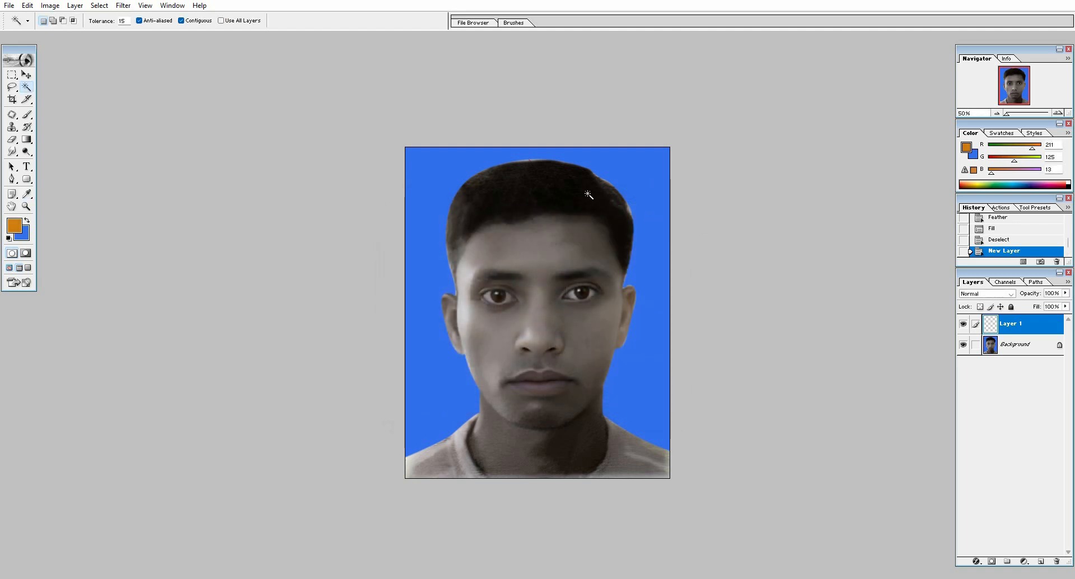
left_click(14, 226)
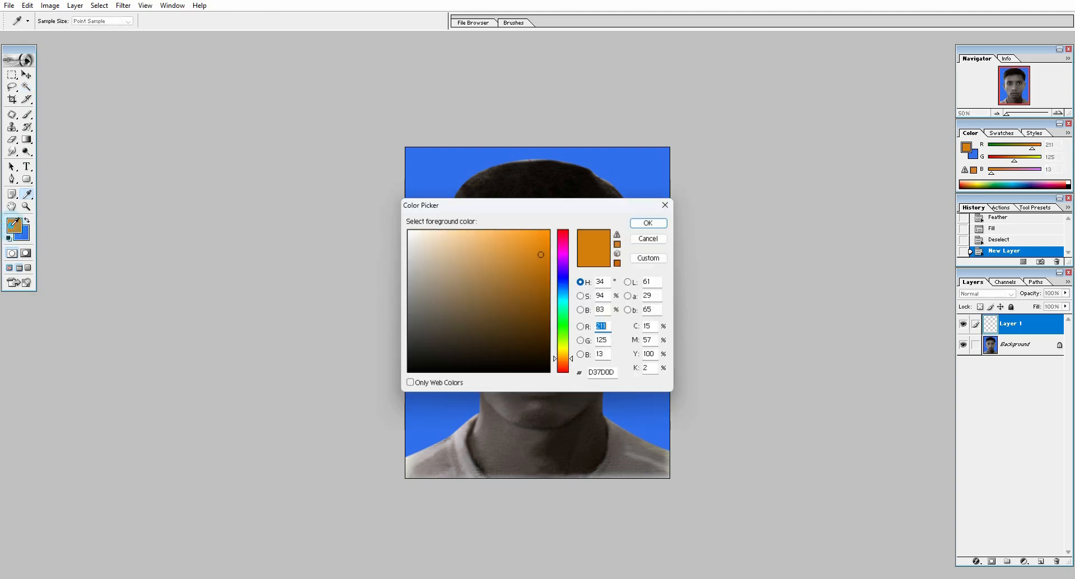
left_click(665, 205)
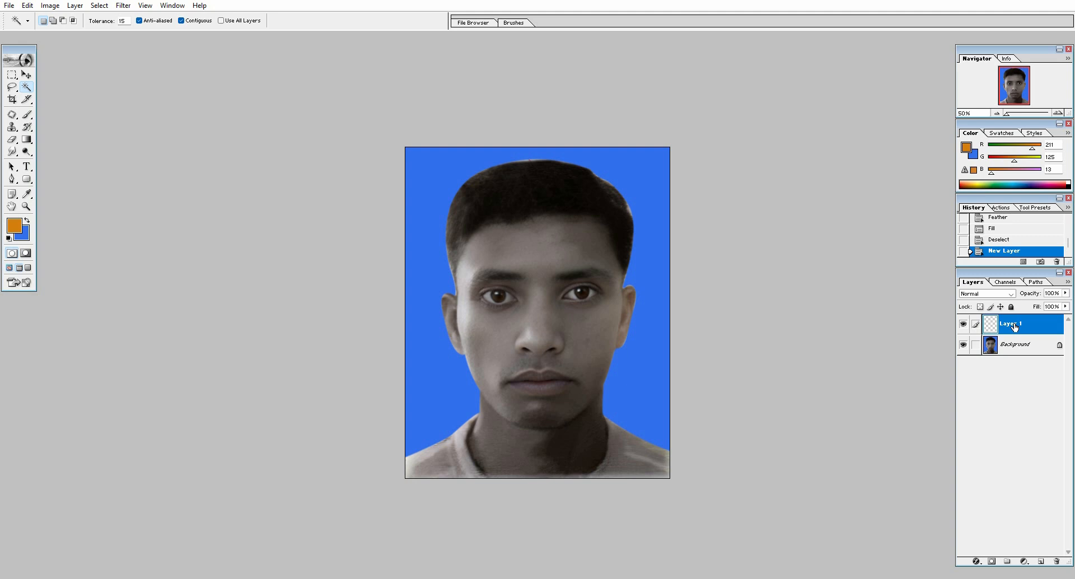
Fill the new layer with the orange in Soft Light blend mode and hide it behind a black layer mask
key("alt+BackSpace")
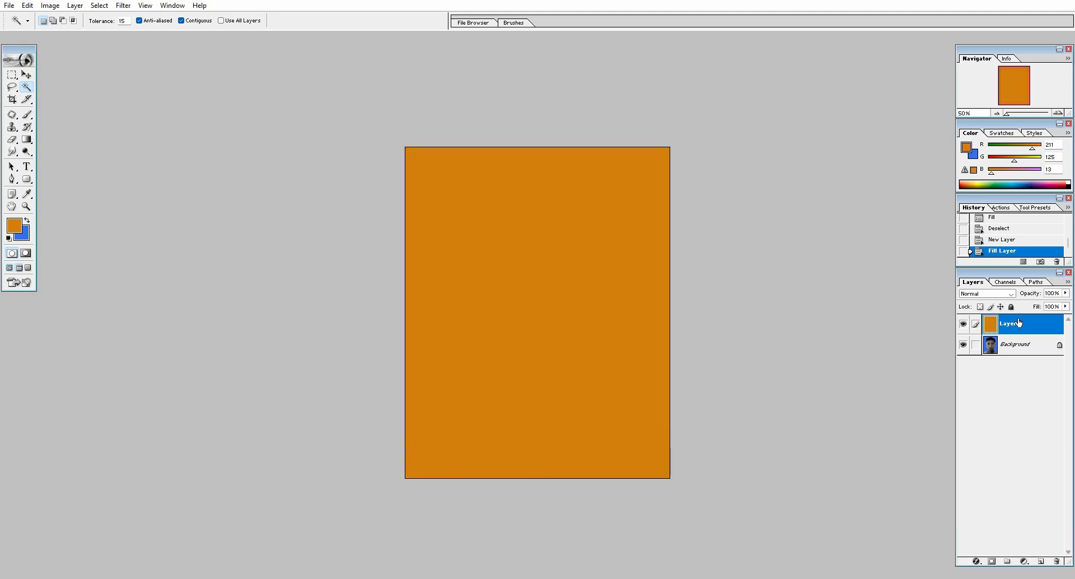
left_click(1010, 294)
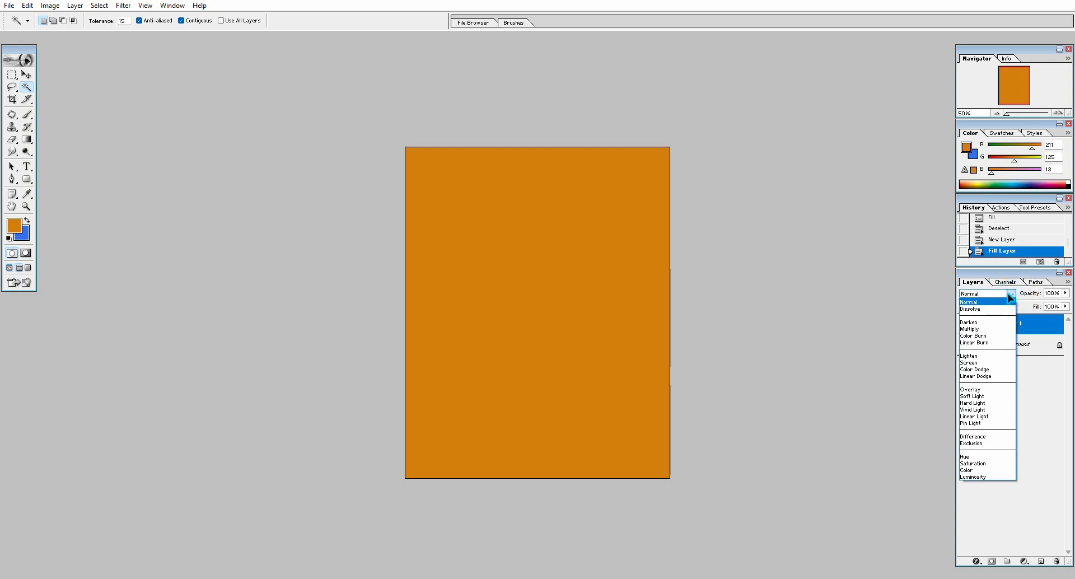
left_click(974, 396)
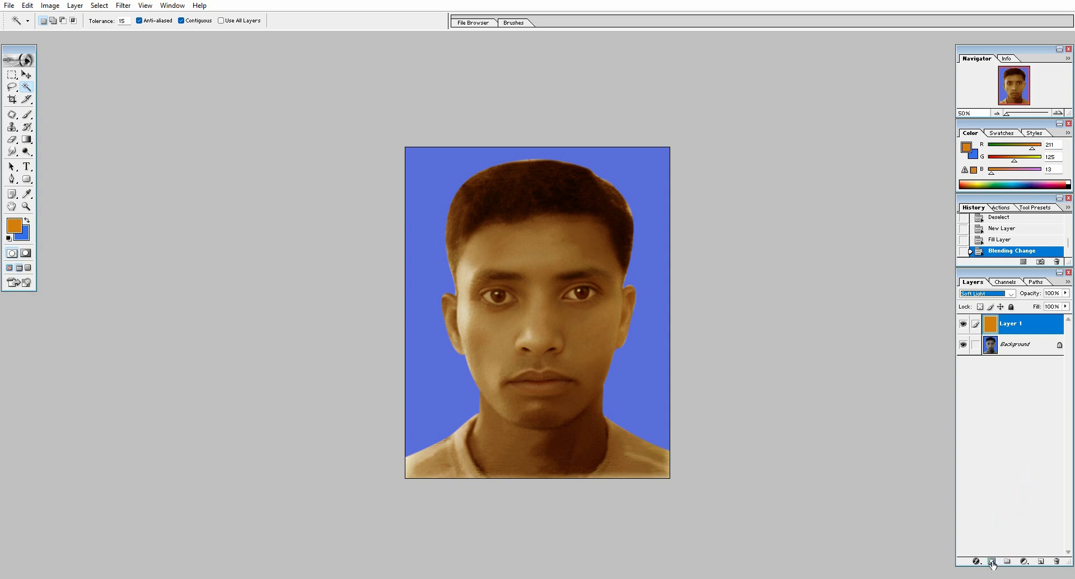
key("alt")
left_click(991, 561, "alt")
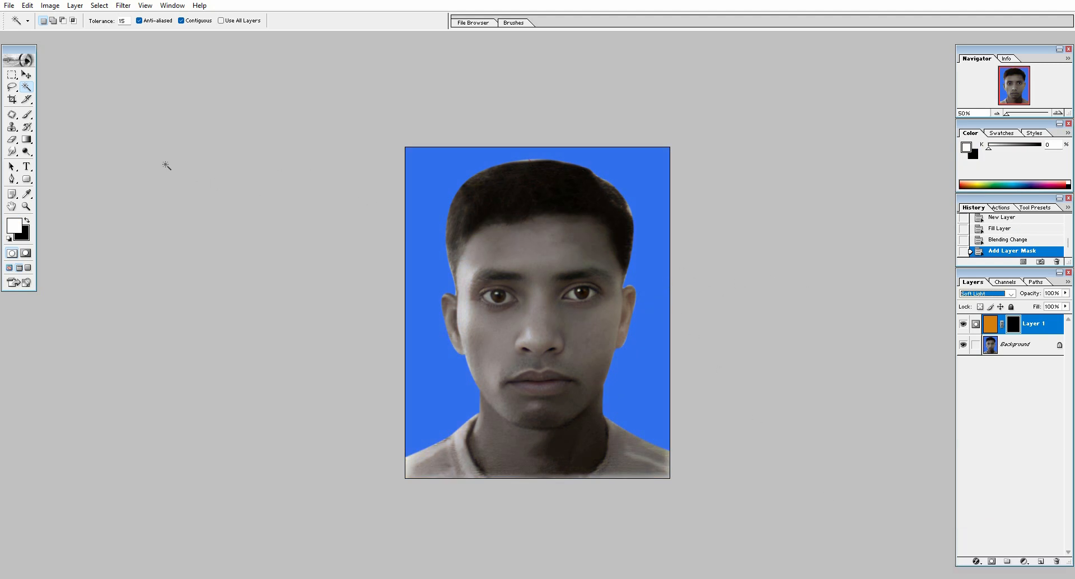
Paint white on the layer mask over the face and neck with a 200 px brush to reveal the skin tone
left_click(27, 114)
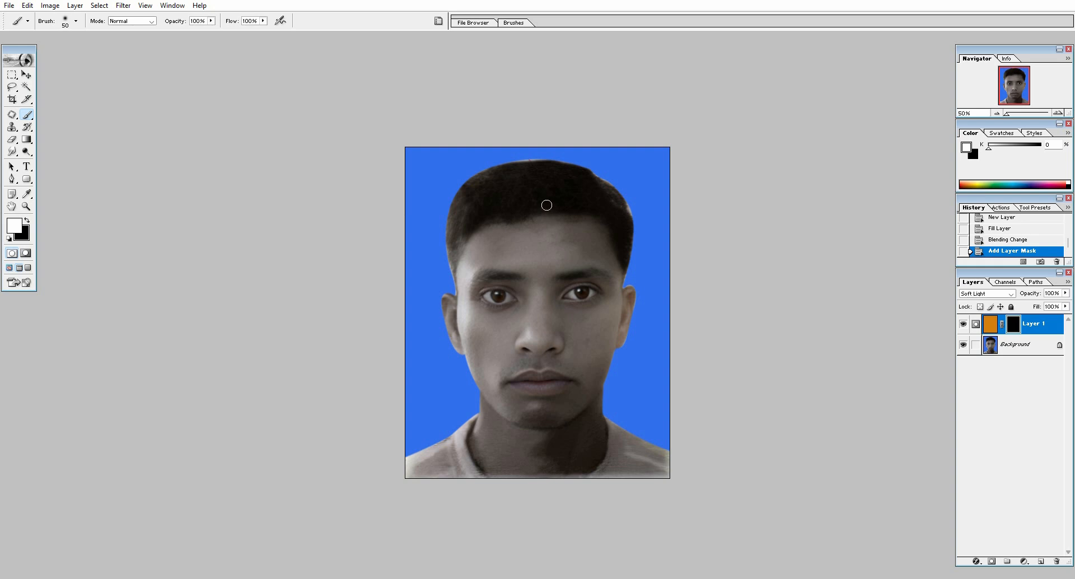
key("bracketright")
key("bracketright")
key("bracketright")
key("bracketright")
key("bracketright")
key("bracketright")
key("bracketright")
key("bracketright")
key("bracketright")
key("bracketright")
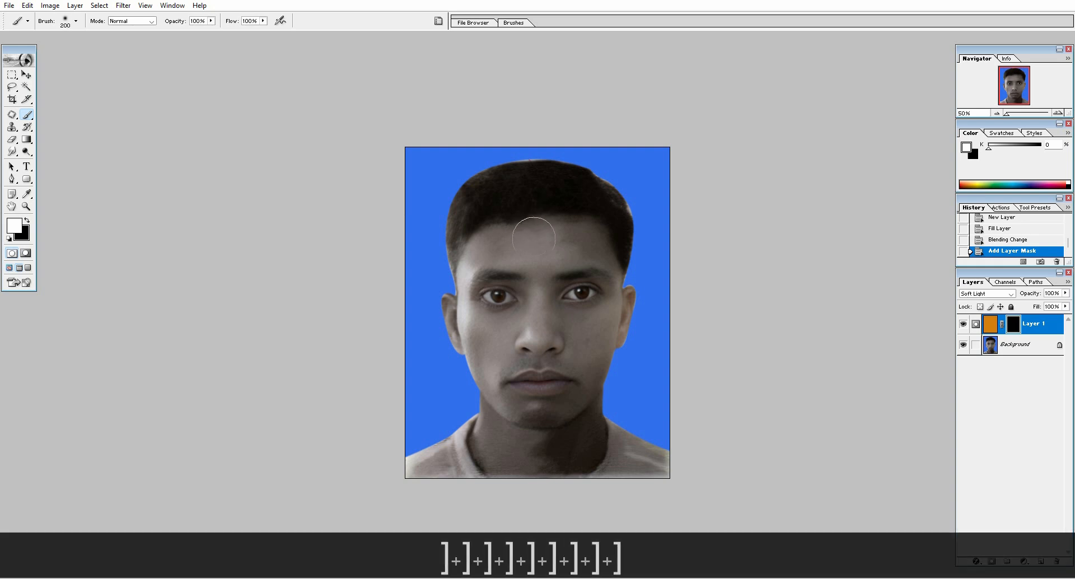
mouse_move(520, 246)
left_mouse_down()
mouse_move(580, 246)
mouse_move(600, 296)
mouse_move(559, 412)
mouse_move(534, 412)
mouse_move(511, 373)
mouse_move(562, 334)
mouse_move(541, 308)
mouse_move(545, 281)
mouse_move(505, 246)
mouse_move(470, 271)
mouse_move(474, 292)
mouse_move(460, 310)
mouse_move(492, 415)
mouse_move(579, 445)
mouse_move(527, 453)
left_mouse_up()
Reduce the brush to 100 px and reveal the remaining skin tone along the jaw, neck and forehead hairline
key("bracketleft")
key("bracketleft")
key("bracketleft")
key("bracketleft")
key("bracketleft")
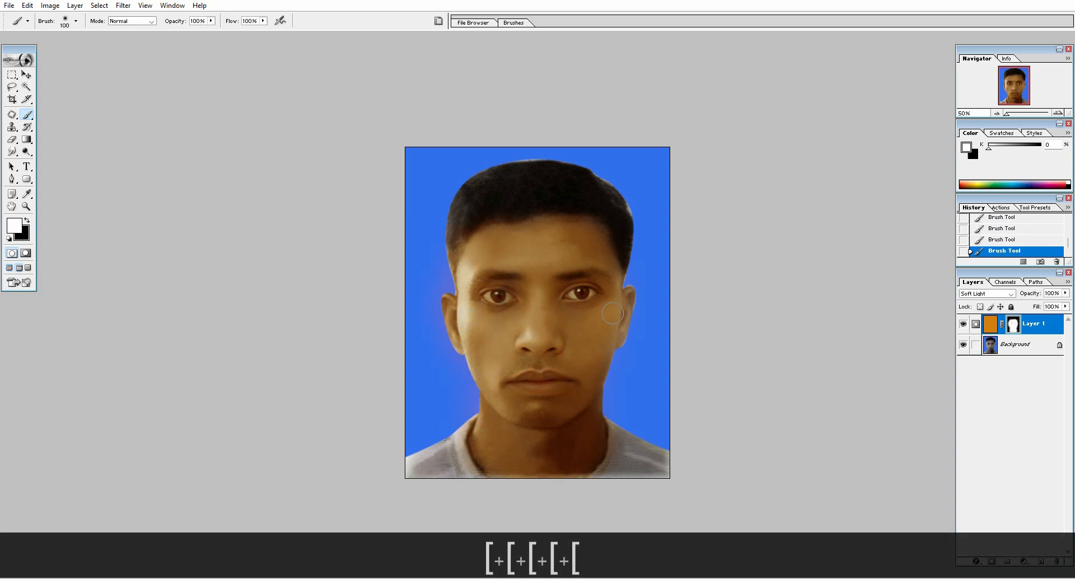
left_click_drag(602, 367, 581, 405)
left_click_drag(520, 434, 502, 393)
mouse_move(465, 234)
left_mouse_down()
mouse_move(455, 253)
mouse_move(525, 252)
left_mouse_up()
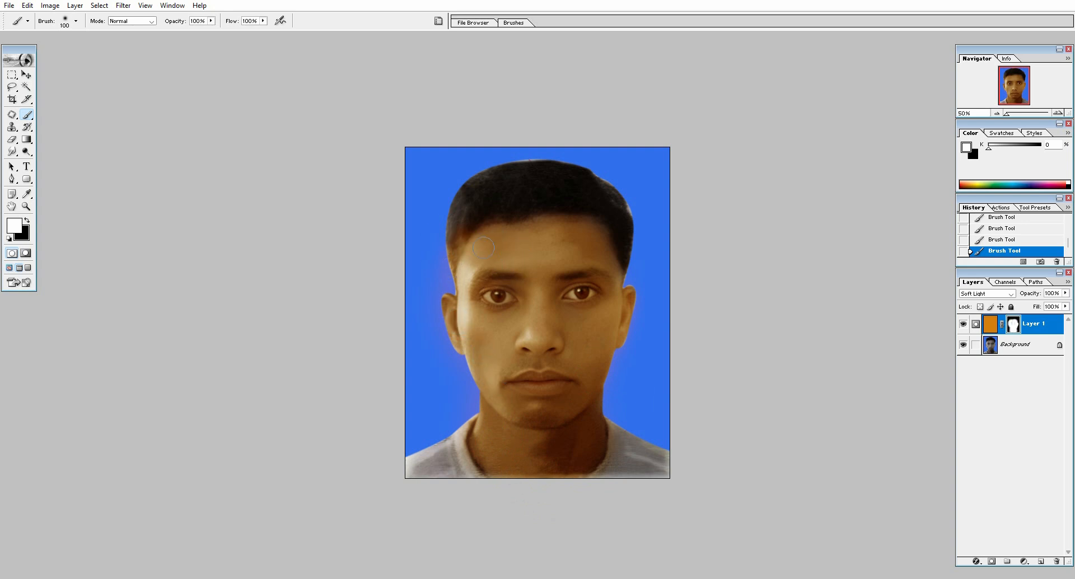
Paint black on the mask to remove tint spill beside the temples, preview the portrait full screen and restore the standard window view
key("x")
left_click_drag(449, 255, 444, 281)
left_click_drag(627, 214, 631, 226)
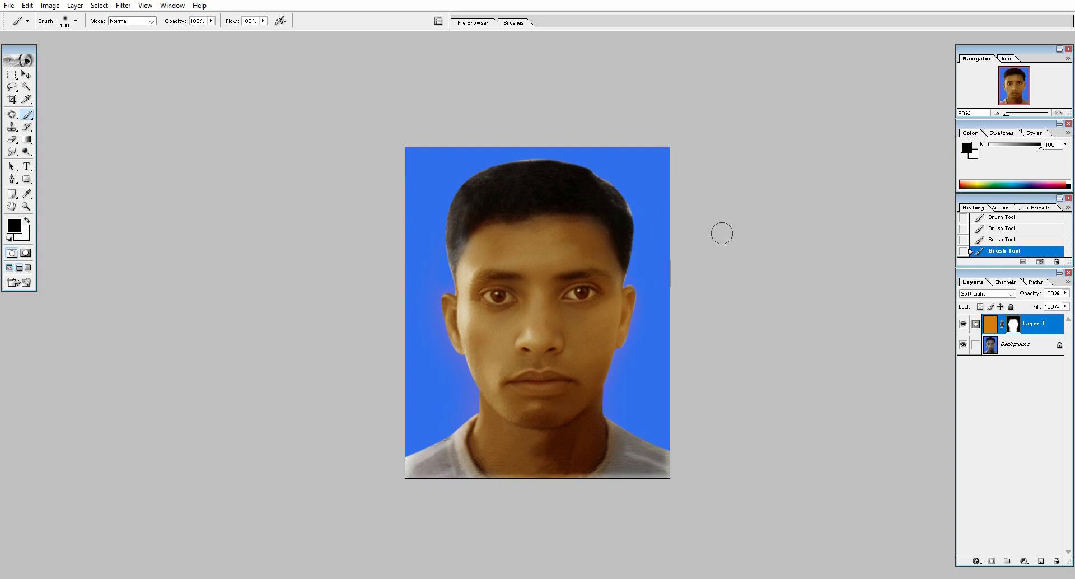
key("ctrl+minus")
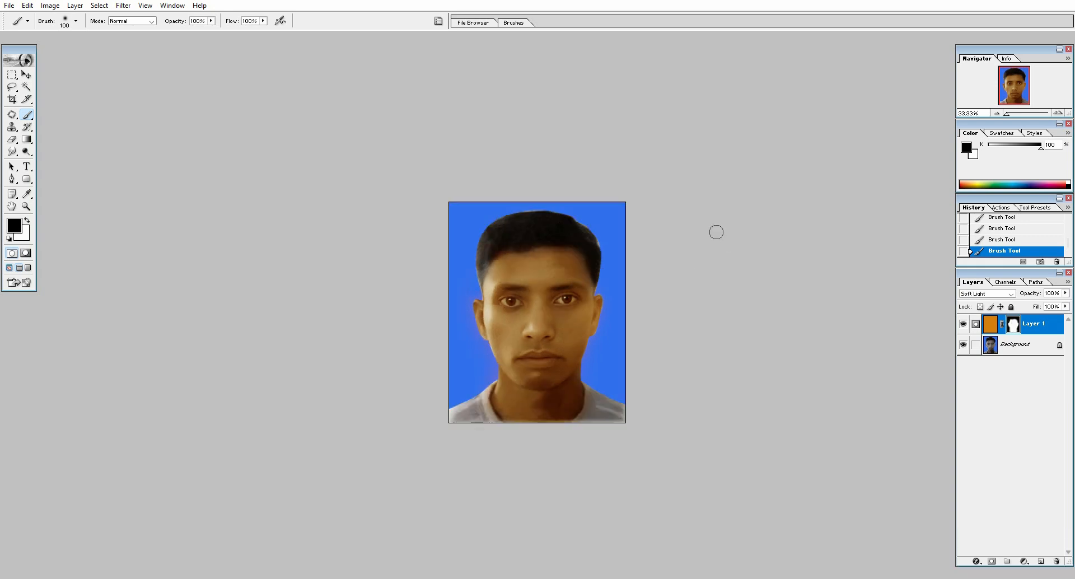
key("ctrl+minus")
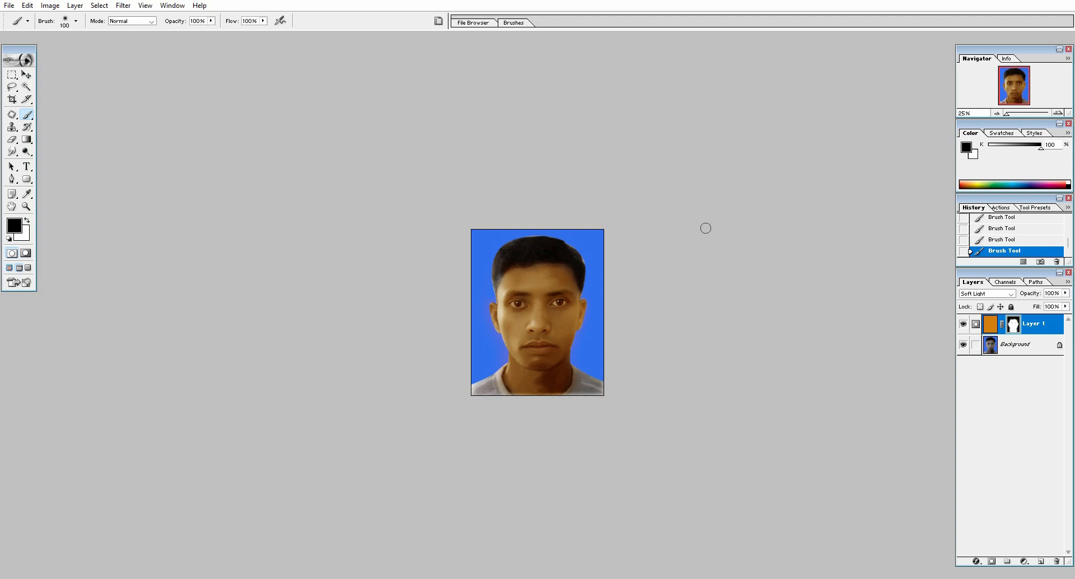
key("f")
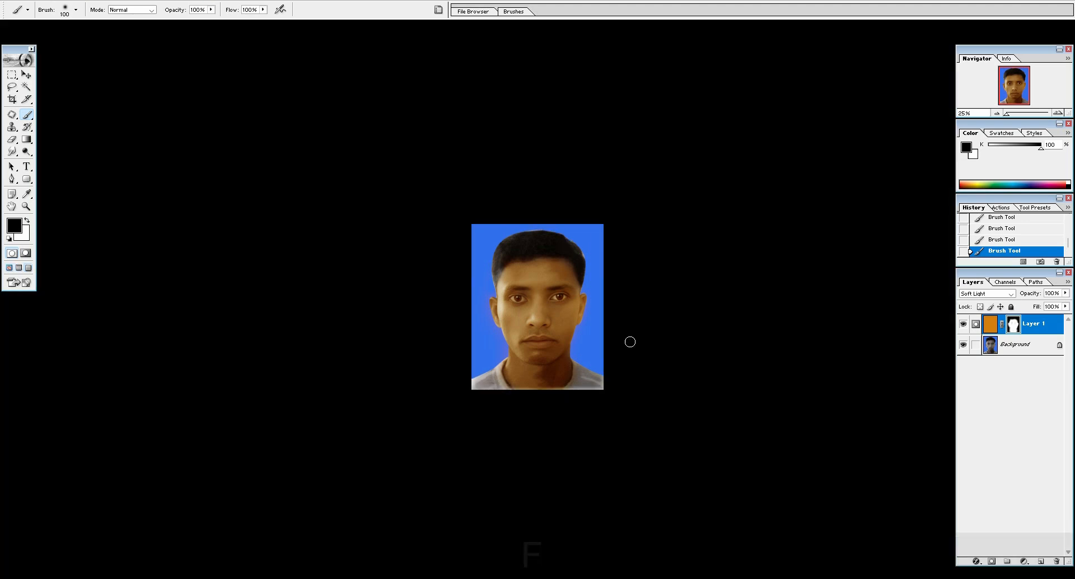
key("f")
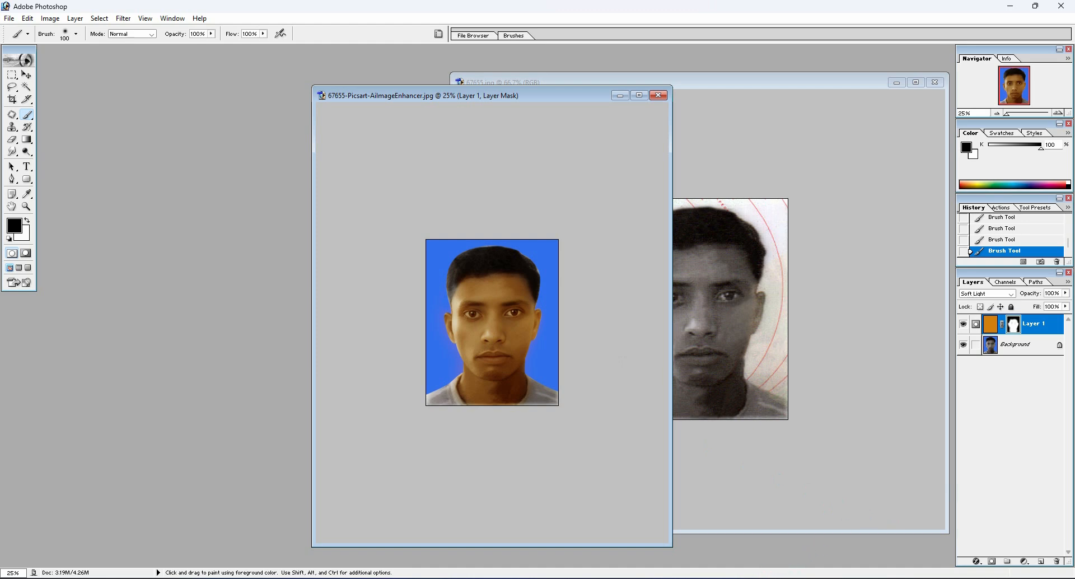
Switch to Chrome, search for "photo colorizer" in a new tab, look over the results and return to Photoshop
left_click(711, 578)
left_click(163, 11)
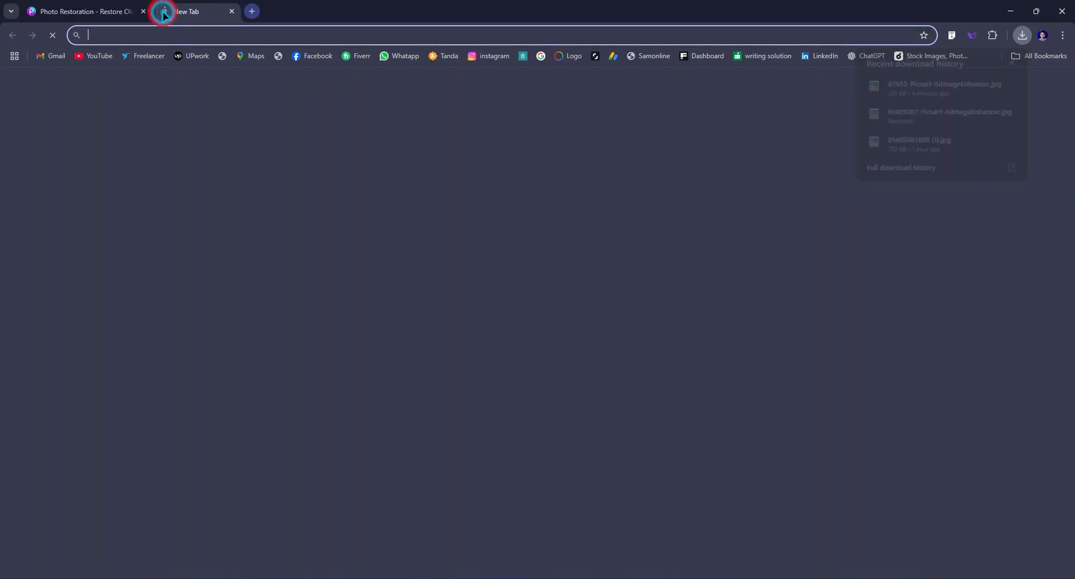
type("photo")
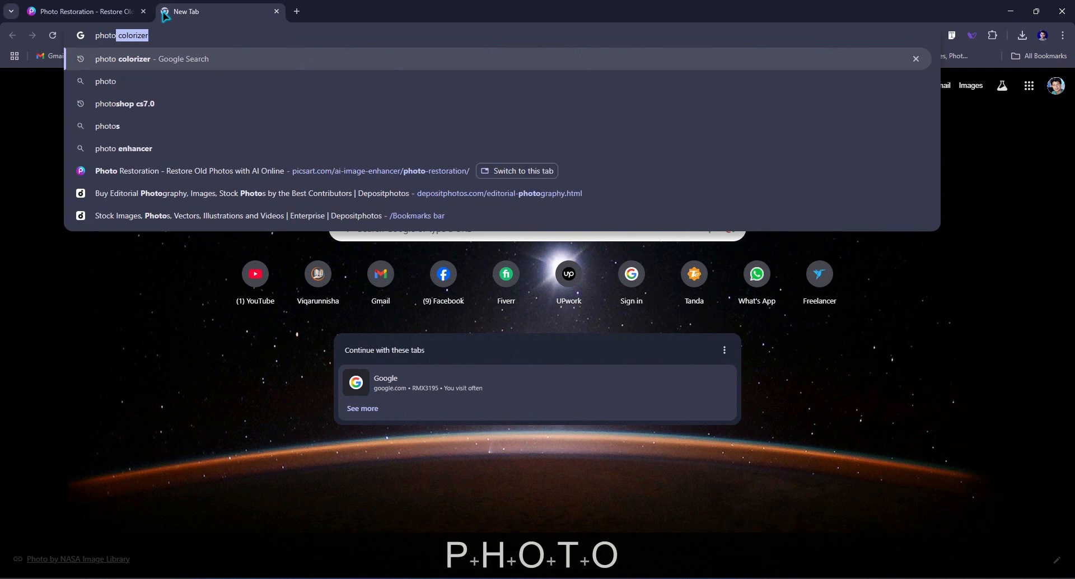
key("Return")
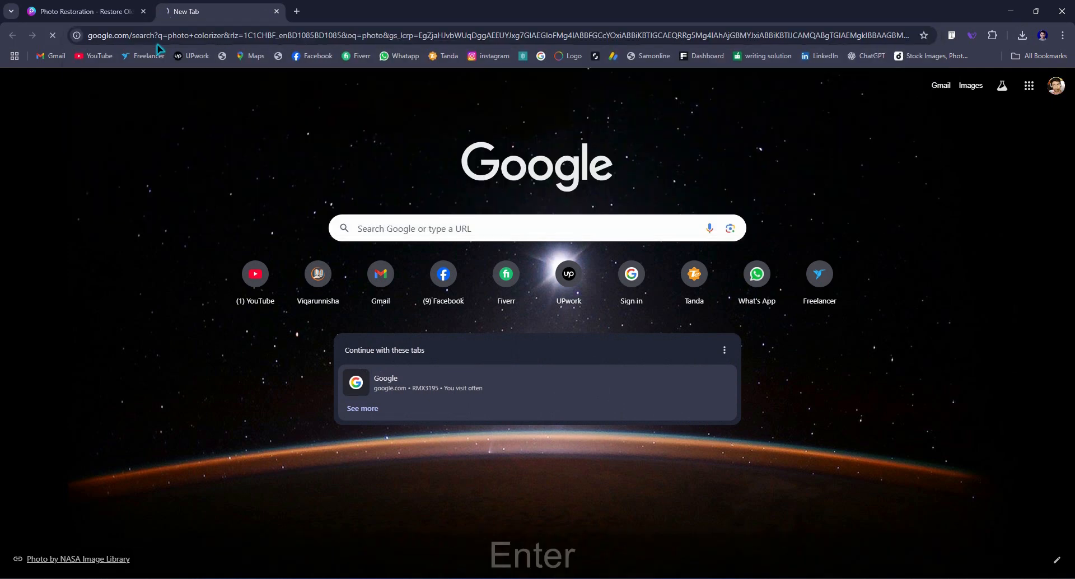
scroll(235, 274, "down", 4)
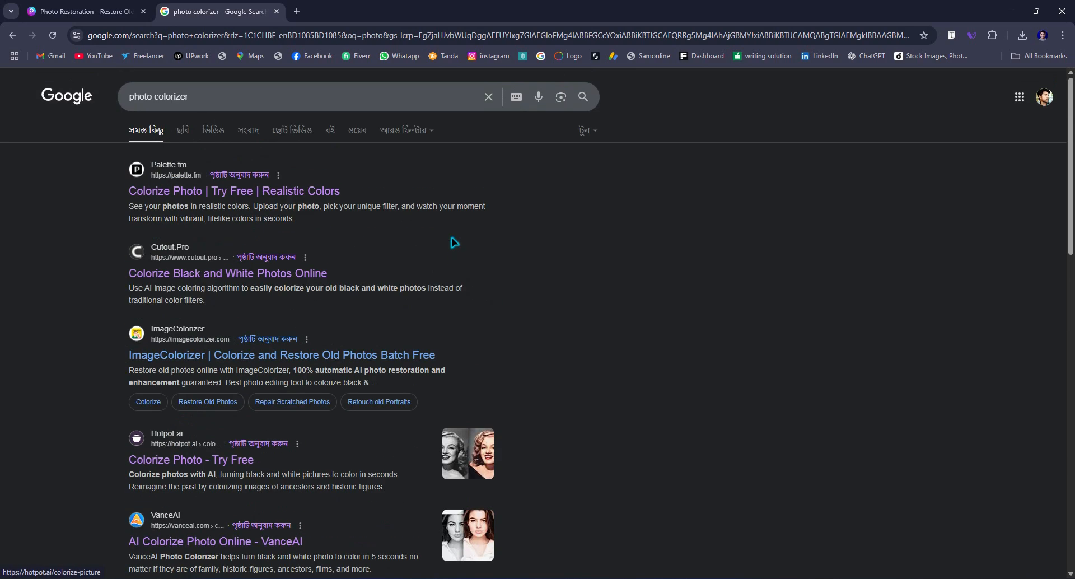
scroll(455, 242, "up", 4)
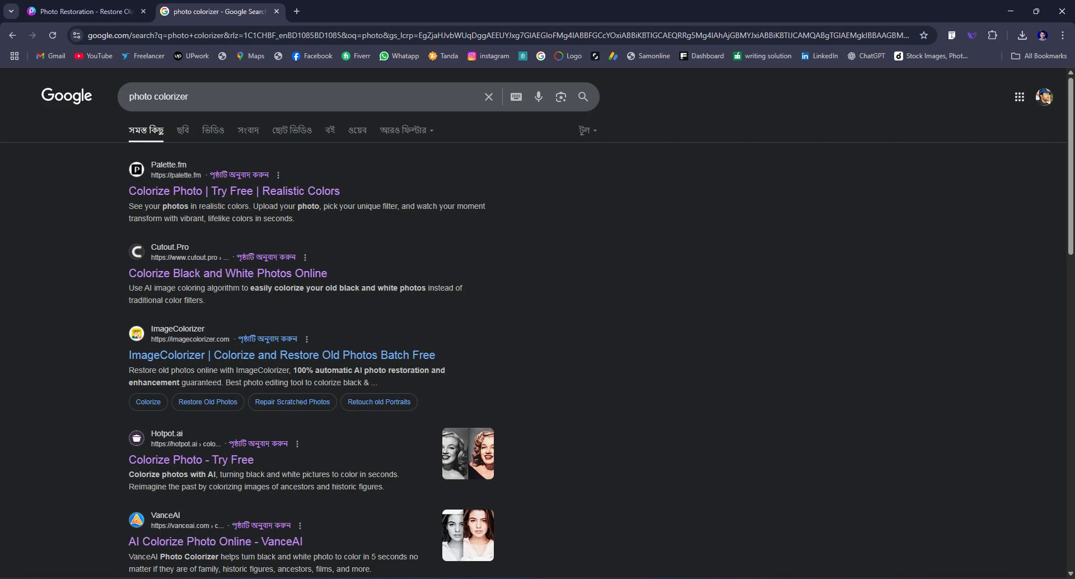
left_click(735, 577)
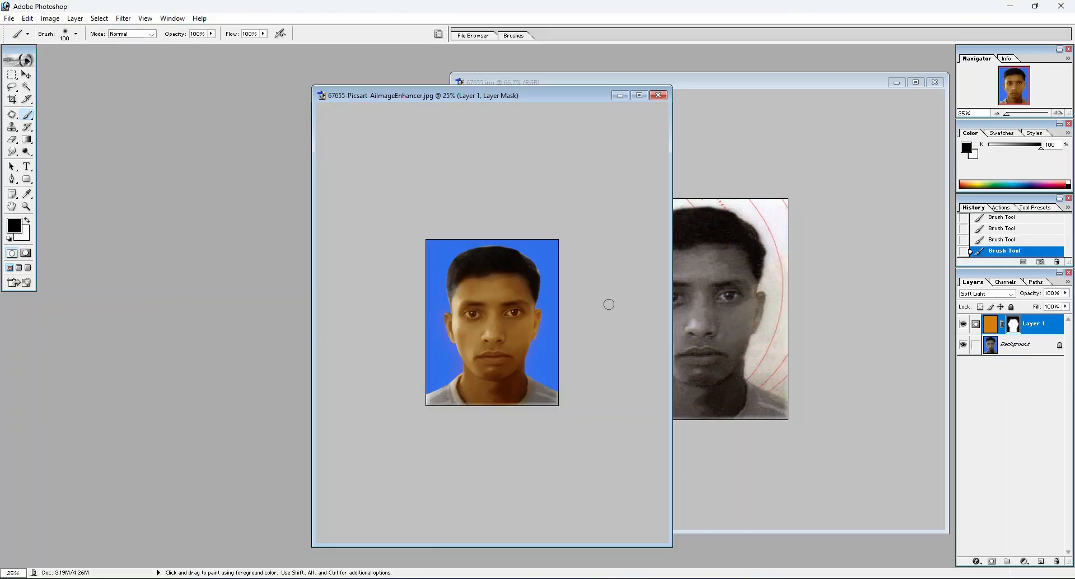